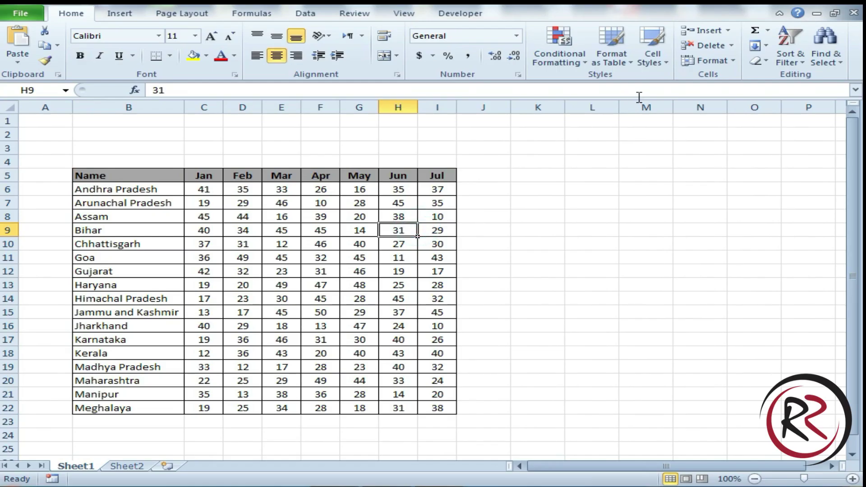
# Select the state data B5:I22 and format it as a styled table with headers.
pyautogui.click(163, 177)
pyautogui.moveTo(139, 174)
pyautogui.mouseDown()
pyautogui.moveTo(232, 190)
pyautogui.moveTo(429, 192)
pyautogui.moveTo(429, 409)
pyautogui.mouseUp()
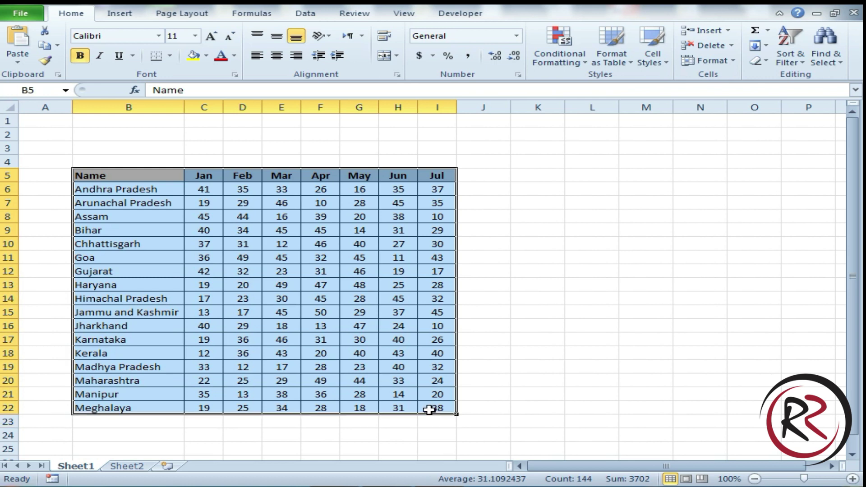
pyautogui.click(615, 61)
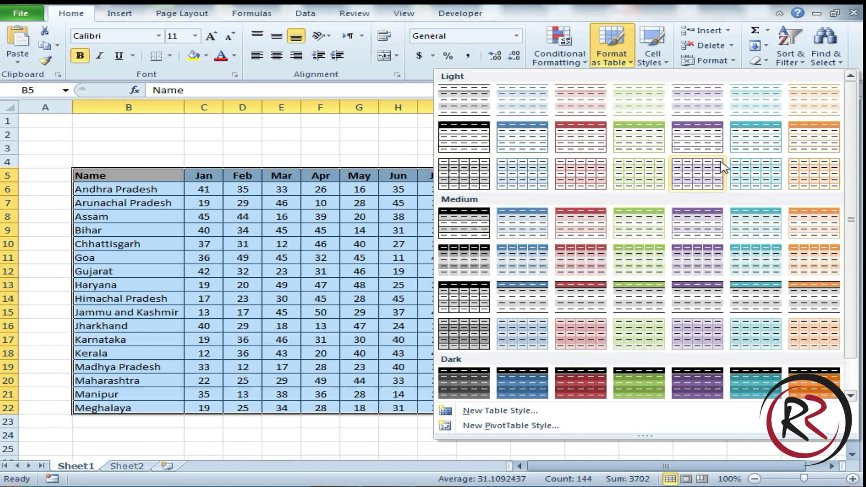
pyautogui.click(796, 142)
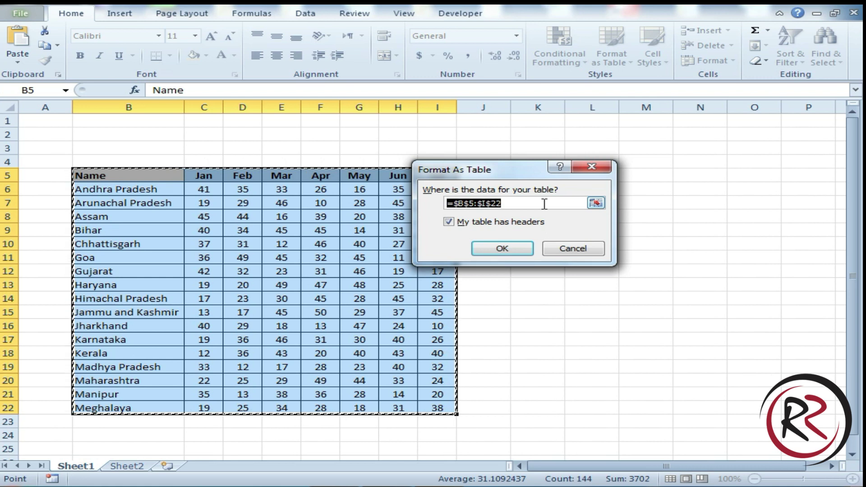
pyautogui.click(502, 248)
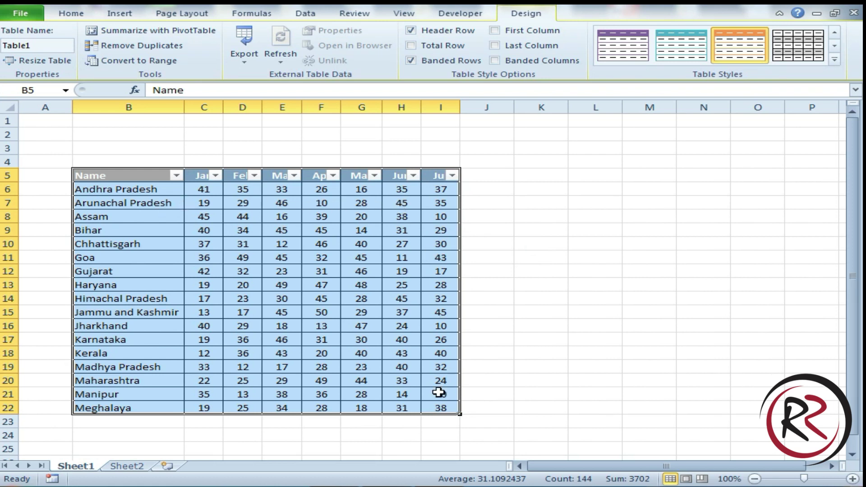
pyautogui.click(399, 271)
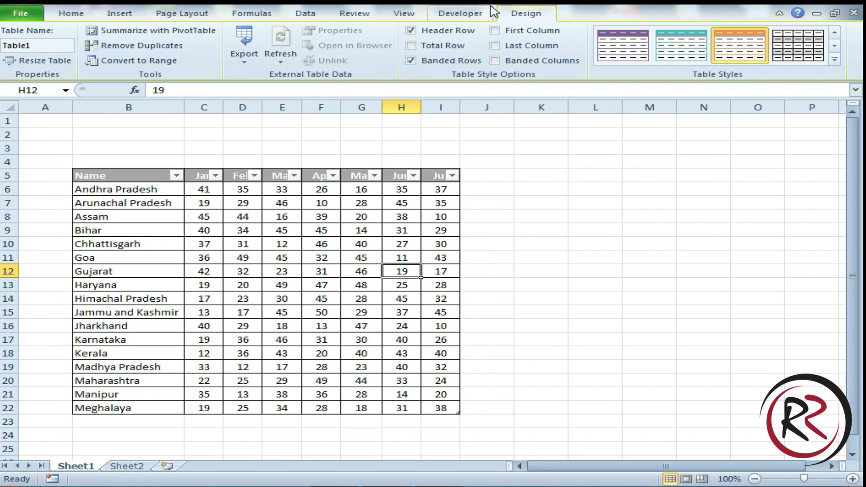
pyautogui.click(213, 218)
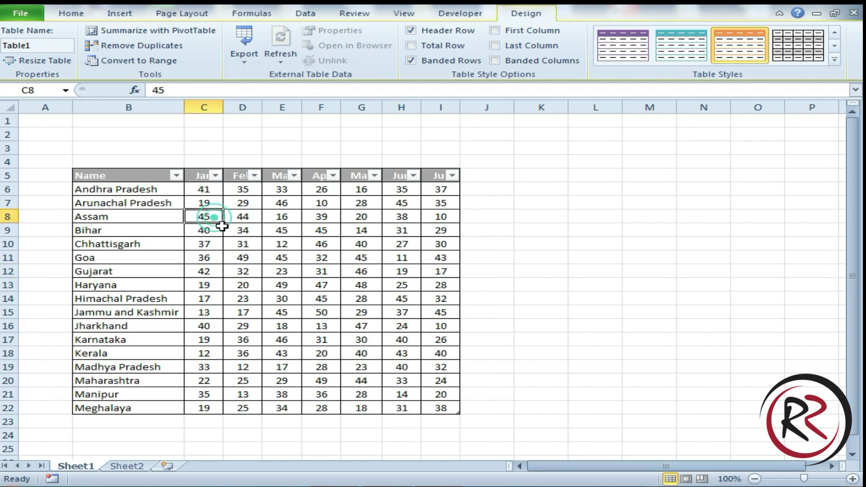
pyautogui.click(47, 46)
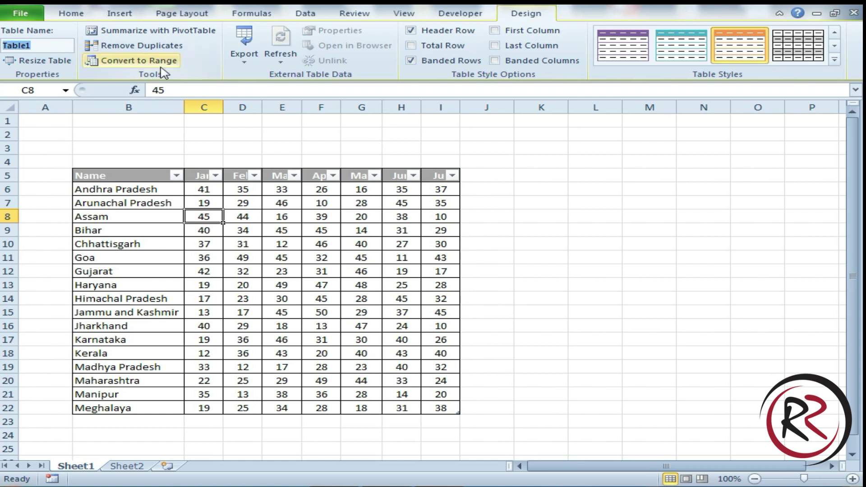
pyautogui.click(243, 47)
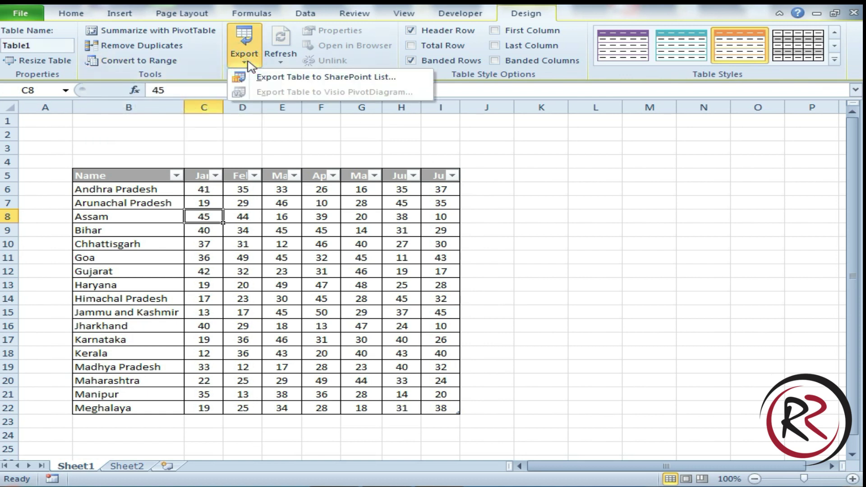
pyautogui.click(271, 251)
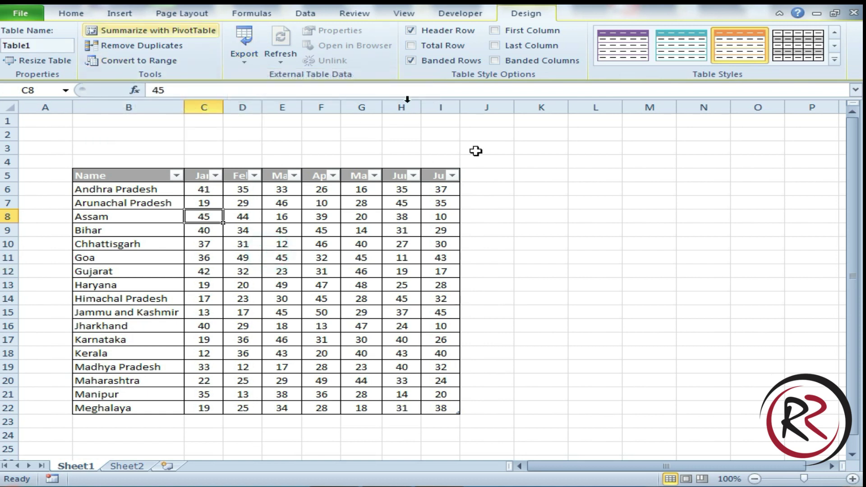
pyautogui.click(427, 32)
pyautogui.click(427, 32)
pyautogui.click(426, 32)
pyautogui.click(427, 32)
pyautogui.click(430, 47)
pyautogui.click(431, 49)
pyautogui.click(432, 49)
pyautogui.click(432, 50)
pyautogui.click(436, 63)
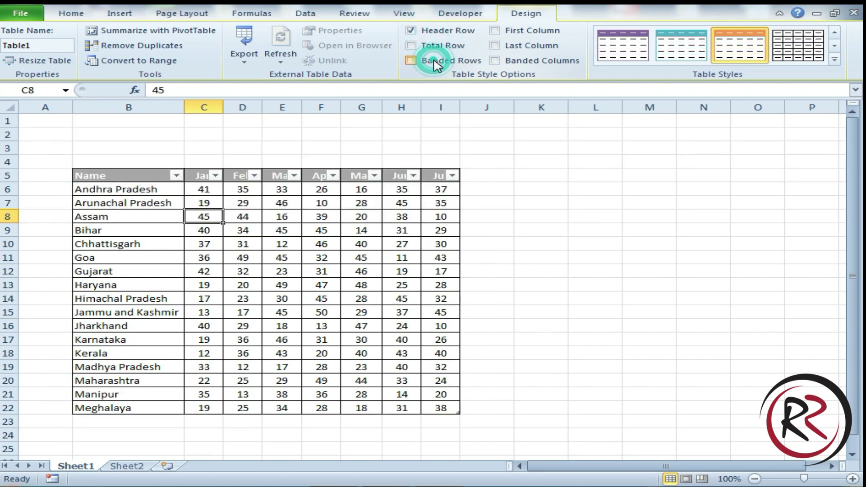
pyautogui.click(437, 63)
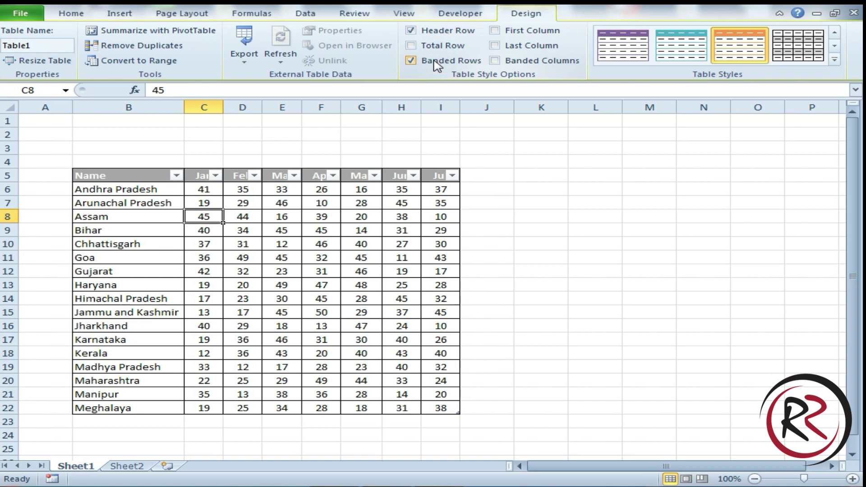
pyautogui.click(516, 32)
pyautogui.click(515, 31)
pyautogui.click(515, 31)
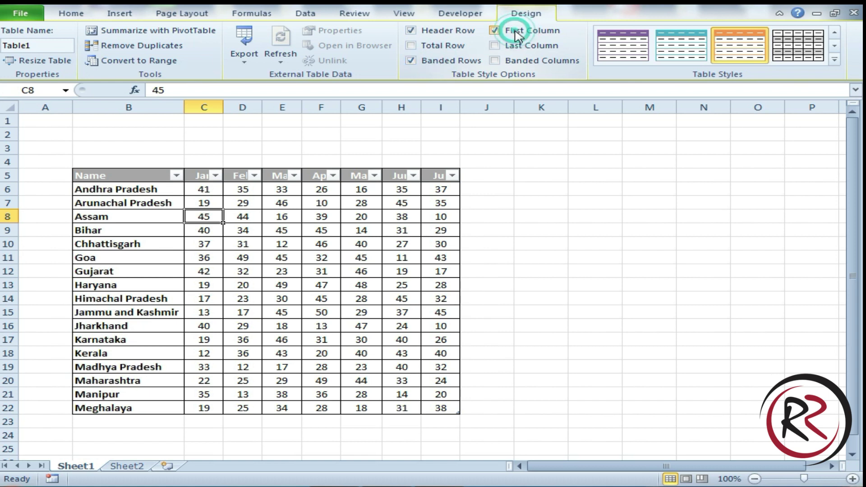
pyautogui.click(516, 31)
pyautogui.click(515, 31)
pyautogui.click(516, 32)
pyautogui.click(516, 32)
pyautogui.click(516, 31)
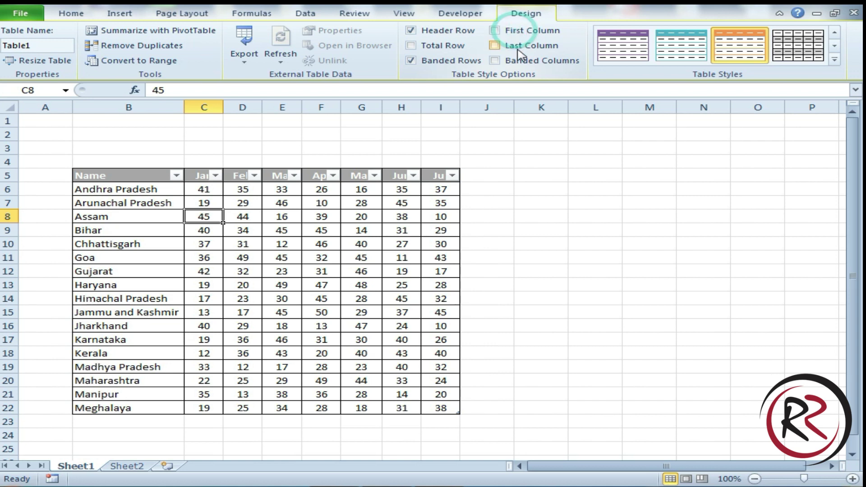
pyautogui.click(515, 46)
pyautogui.click(516, 46)
pyautogui.click(517, 60)
pyautogui.click(518, 60)
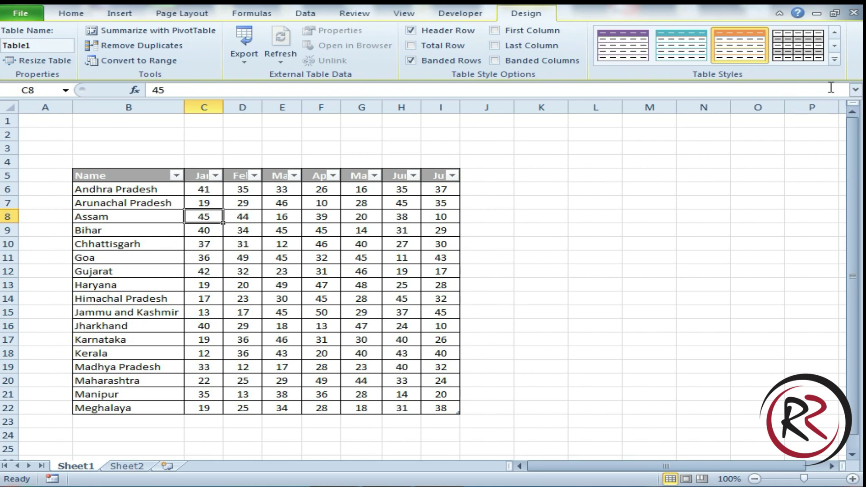
# Apply the orange Medium style to Table1, then reopen the Format as Table gallery from Home.
pyautogui.click(834, 59)
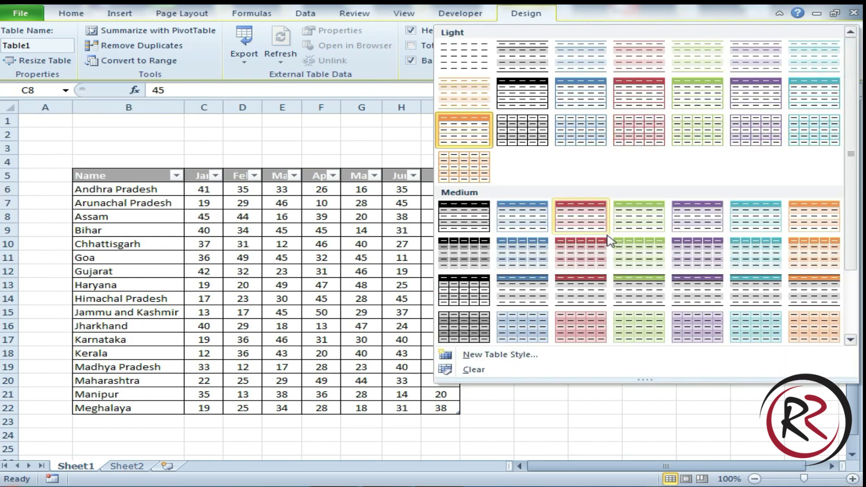
pyautogui.click(814, 253)
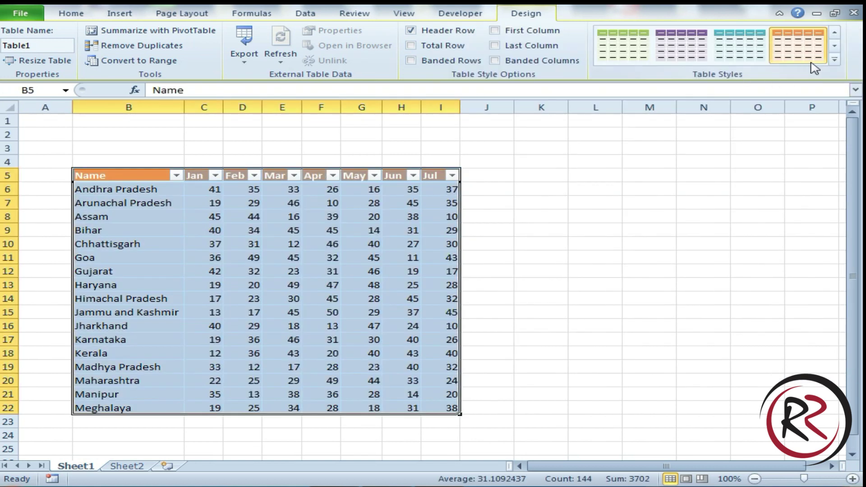
pyautogui.click(836, 64)
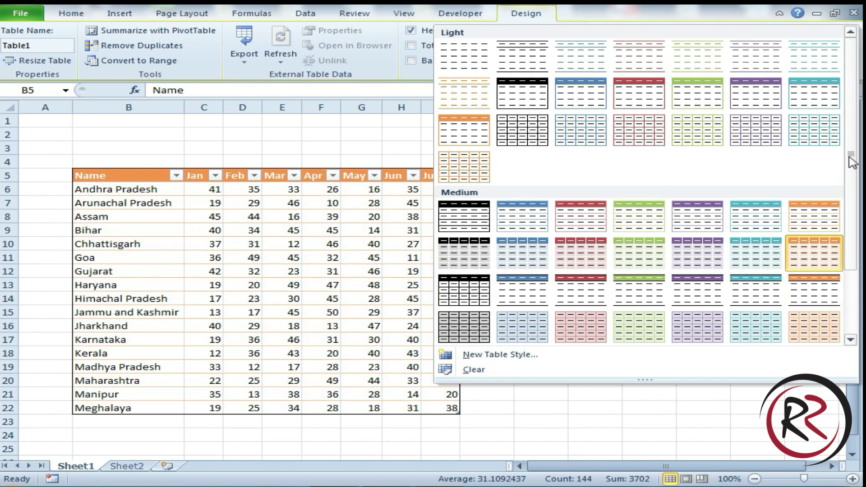
pyautogui.scroll(-2, 850, 165)
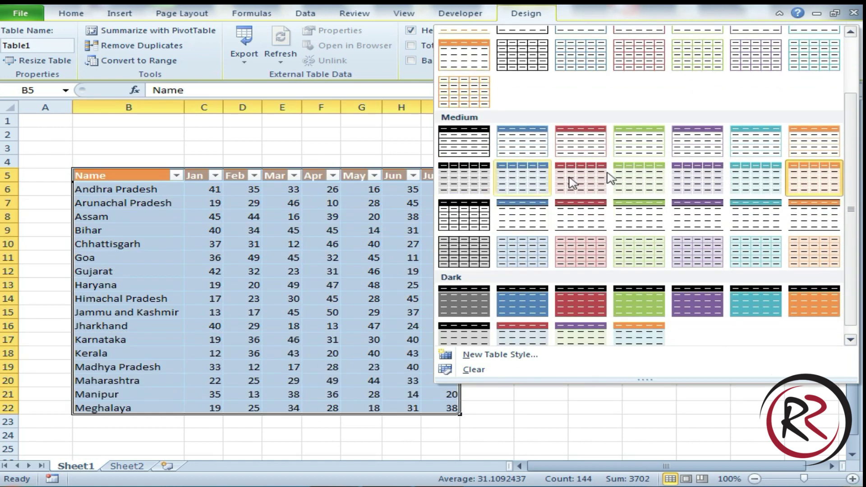
pyautogui.click(595, 411)
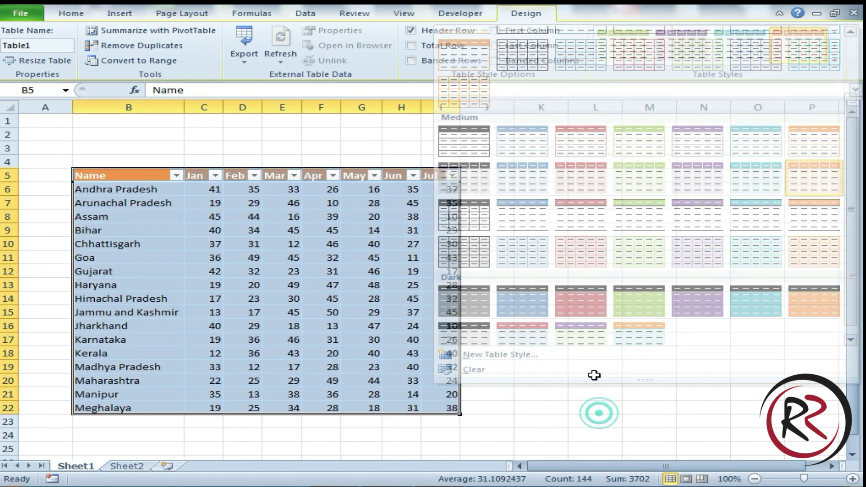
pyautogui.click(72, 14)
pyautogui.click(612, 45)
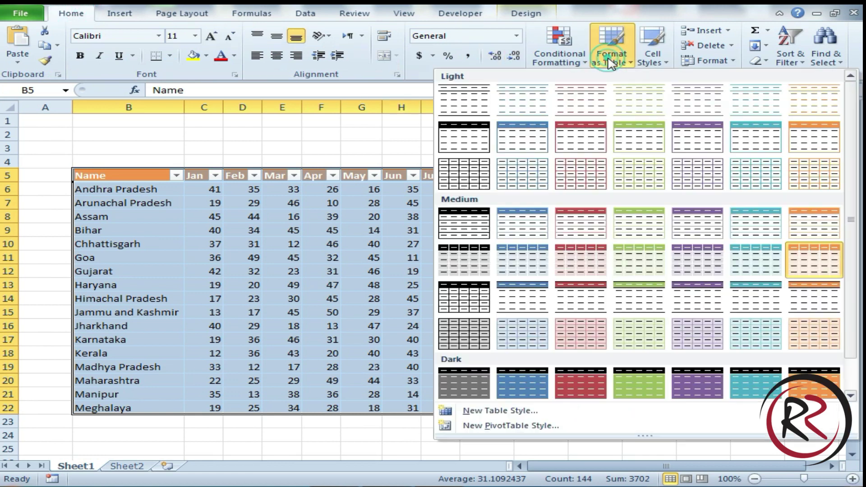
# Create a custom table style with an orange Whole Table fill and cyan First Row Stripe.
pyautogui.click(499, 410)
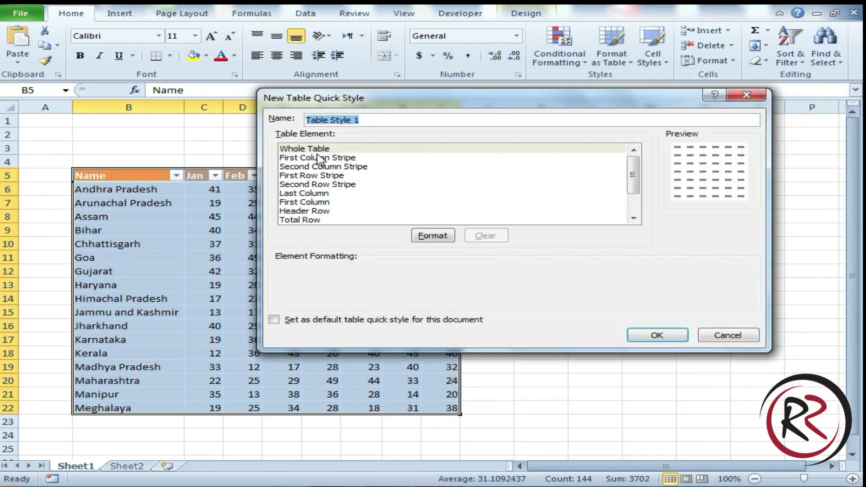
pyautogui.click(309, 149)
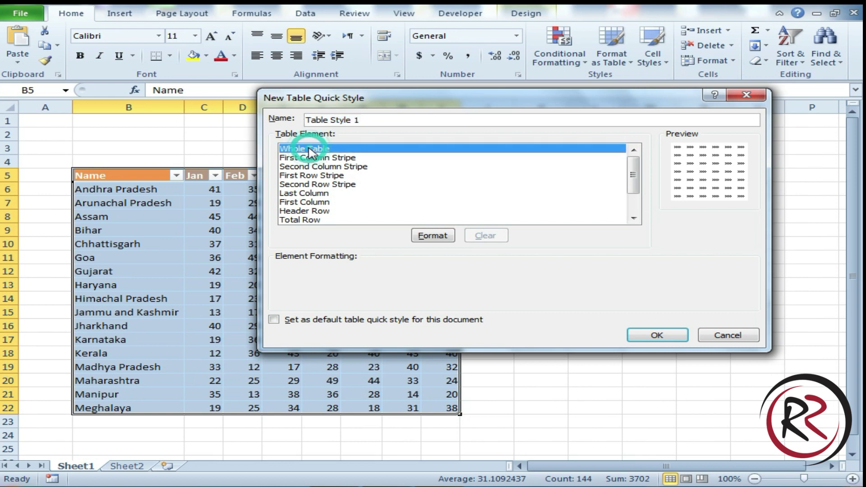
pyautogui.click(431, 235)
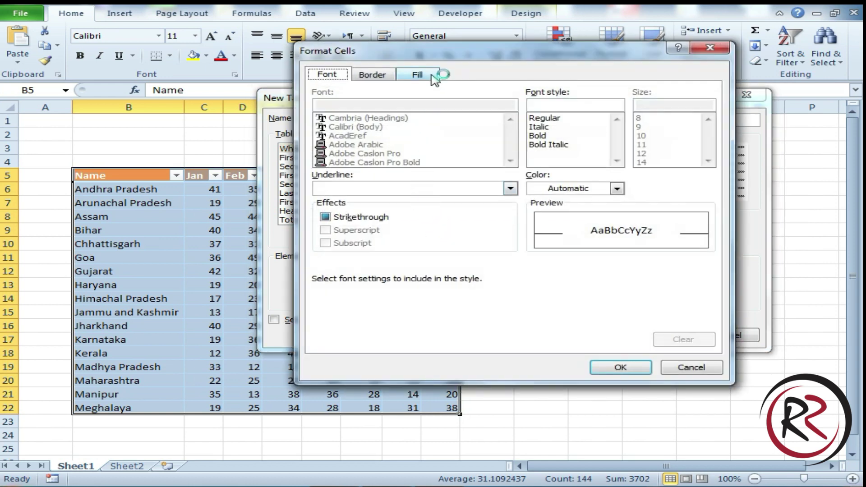
pyautogui.click(428, 74)
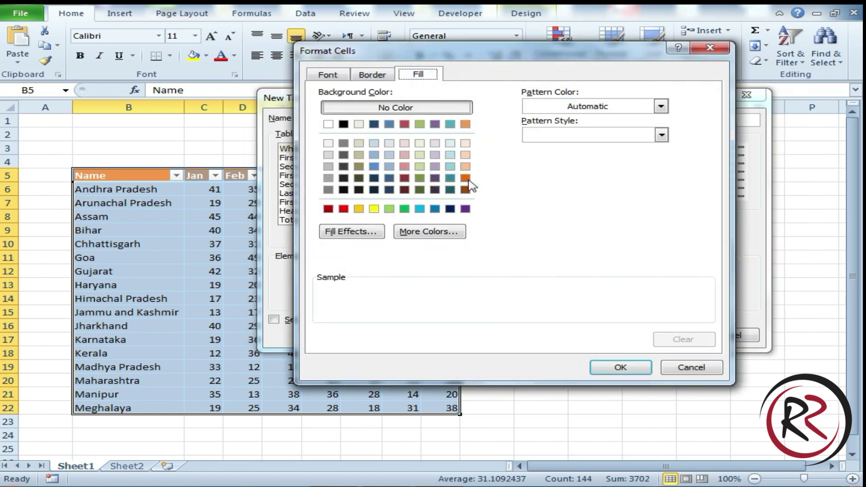
pyautogui.click(466, 179)
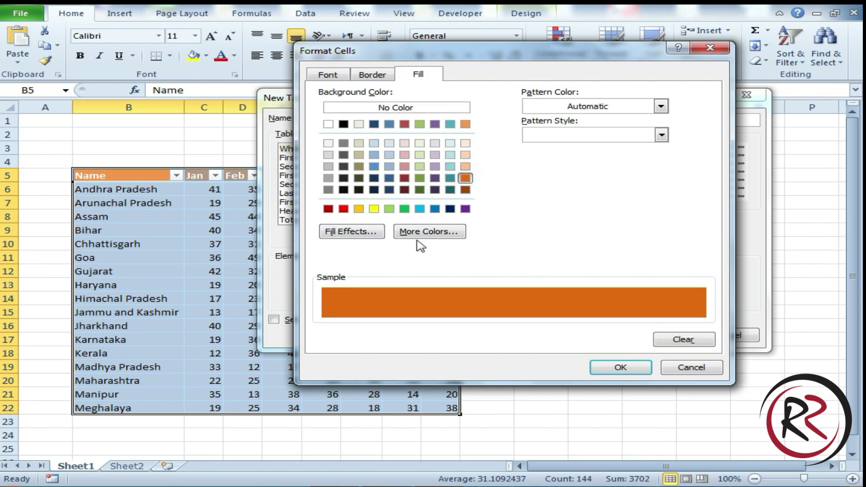
pyautogui.click(622, 366)
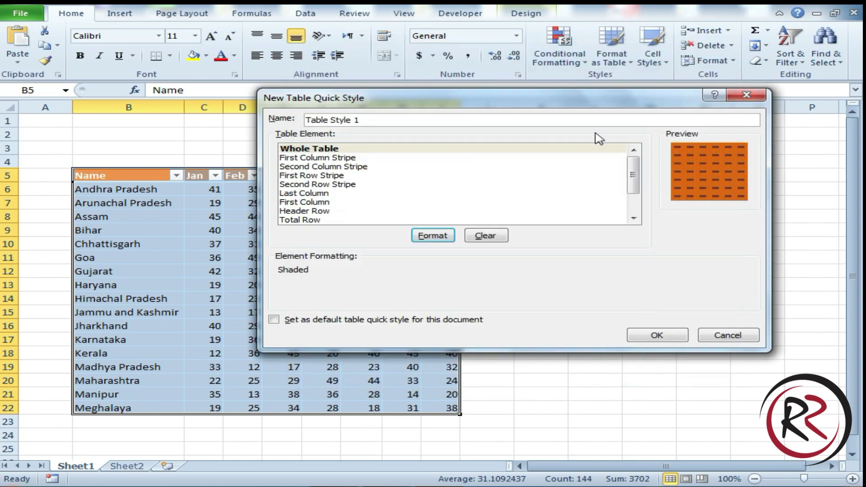
pyautogui.click(316, 176)
pyautogui.click(444, 236)
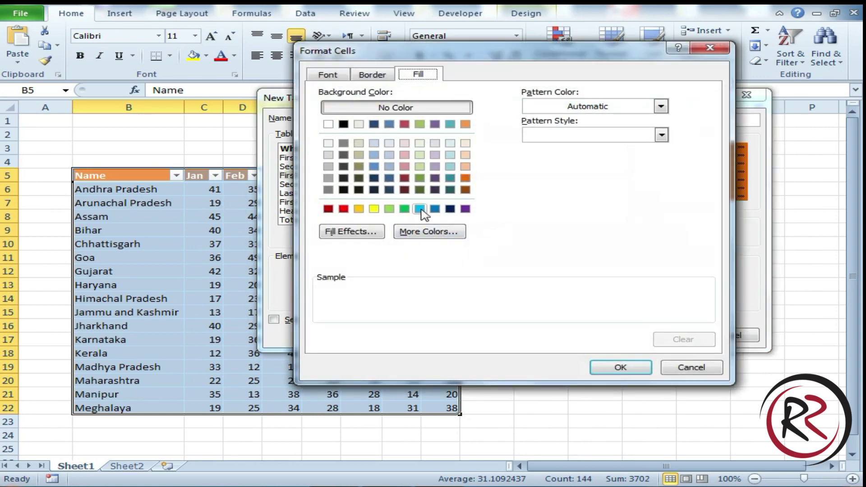
pyautogui.click(420, 209)
pyautogui.click(621, 366)
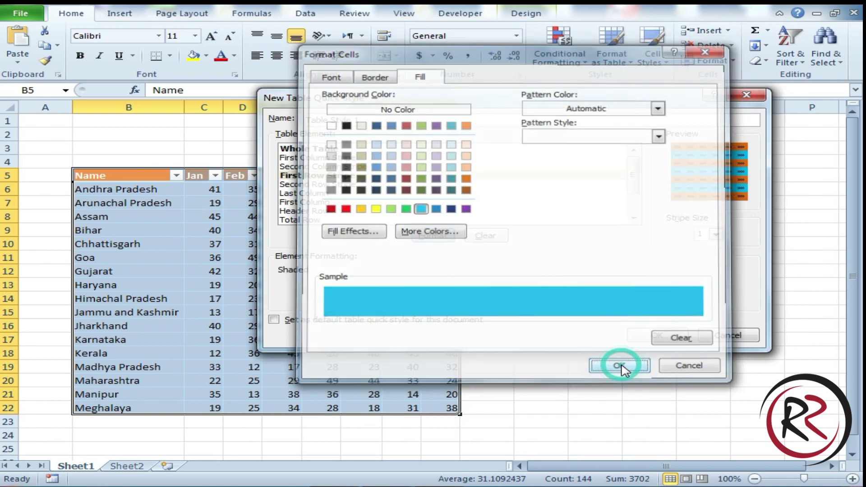
pyautogui.click(656, 336)
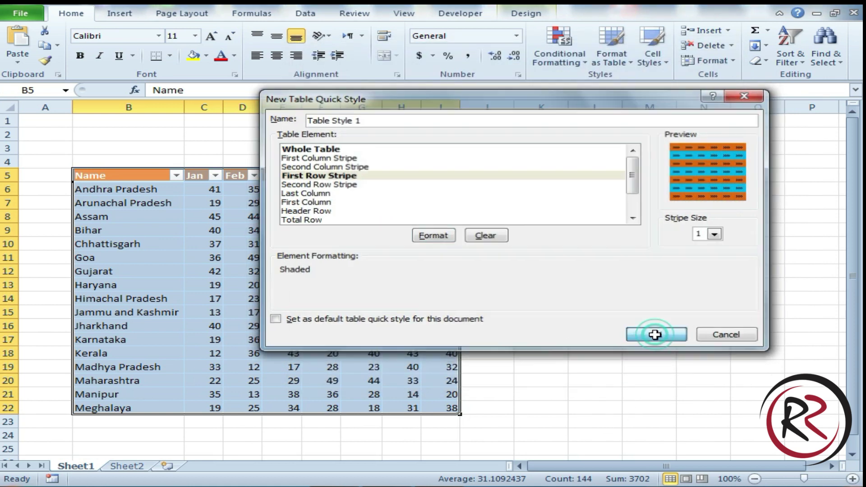
# Apply the custom orange style to the table and turn on Banded Rows.
pyautogui.click(611, 49)
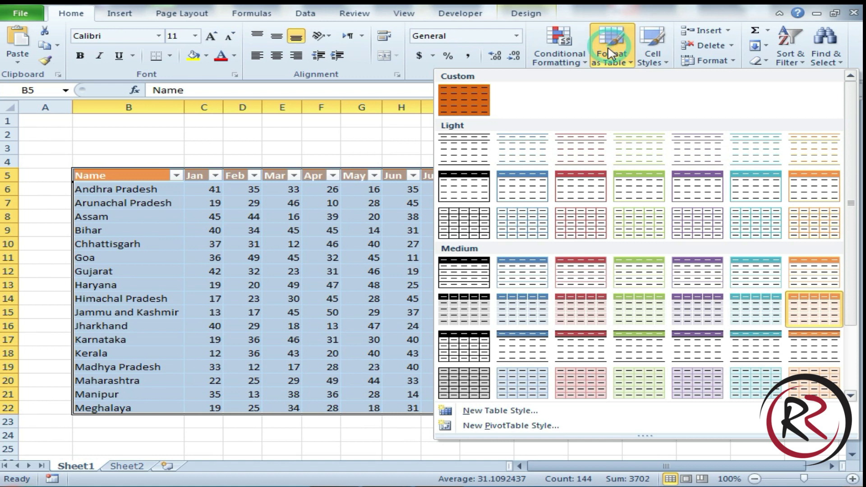
pyautogui.click(471, 101)
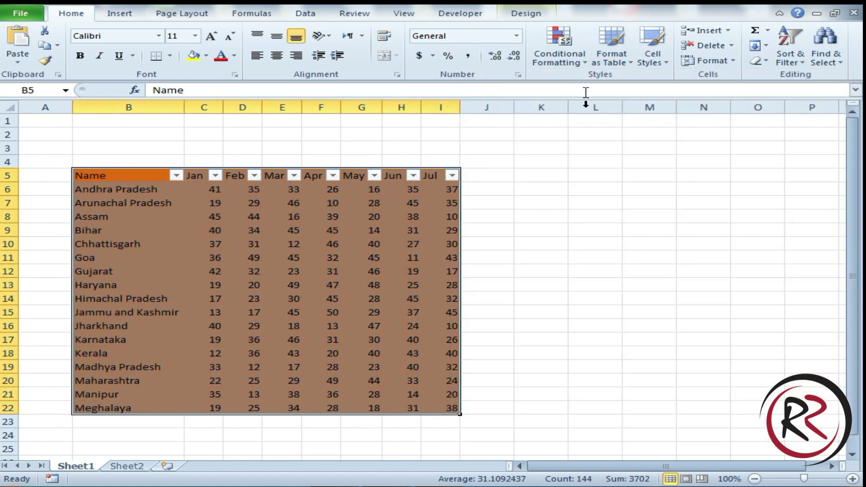
pyautogui.click(526, 15)
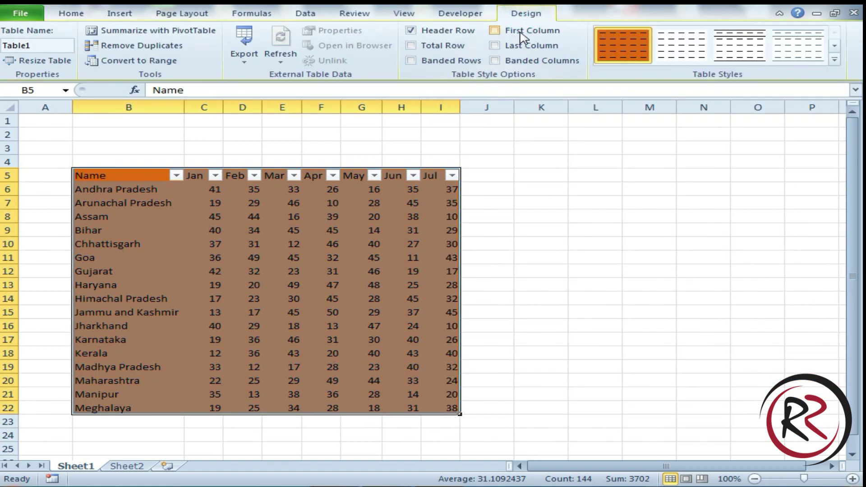
pyautogui.click(463, 62)
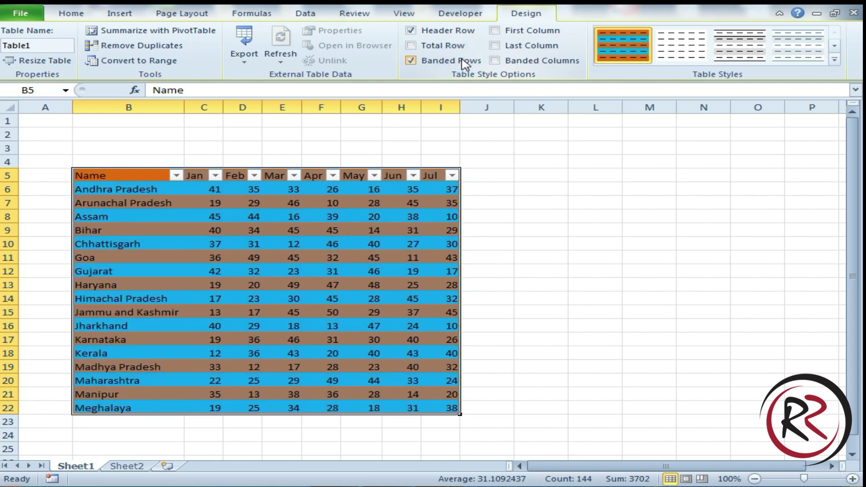
pyautogui.click(485, 299)
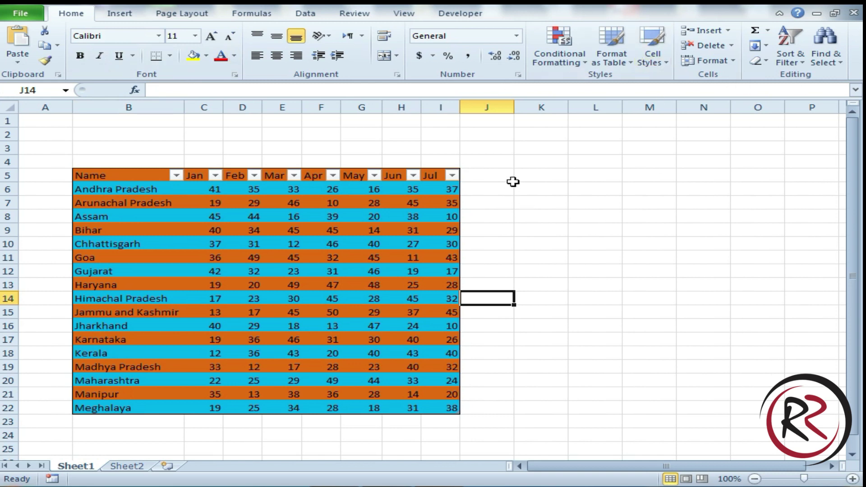
pyautogui.moveTo(202, 189); pyautogui.dragTo(441, 195)
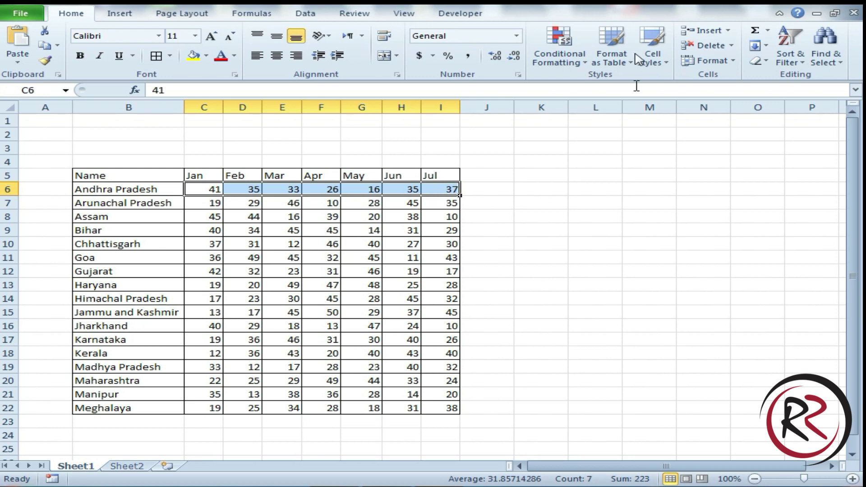
pyautogui.click(651, 52)
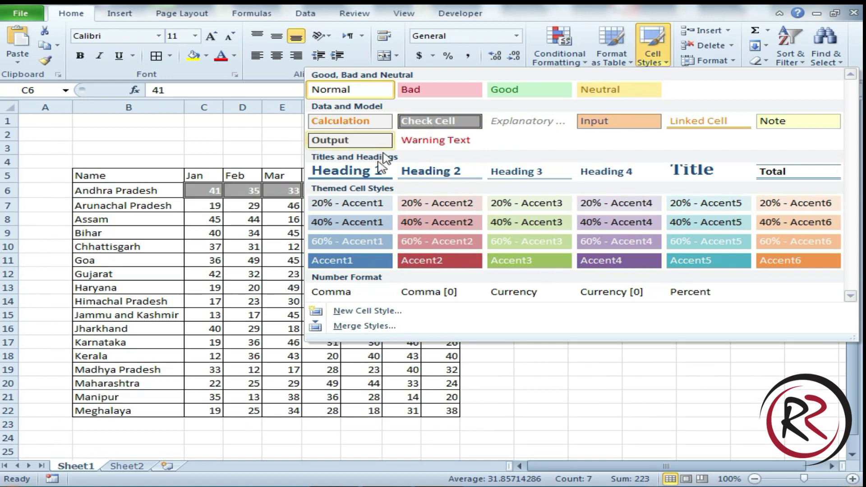
pyautogui.click(383, 312)
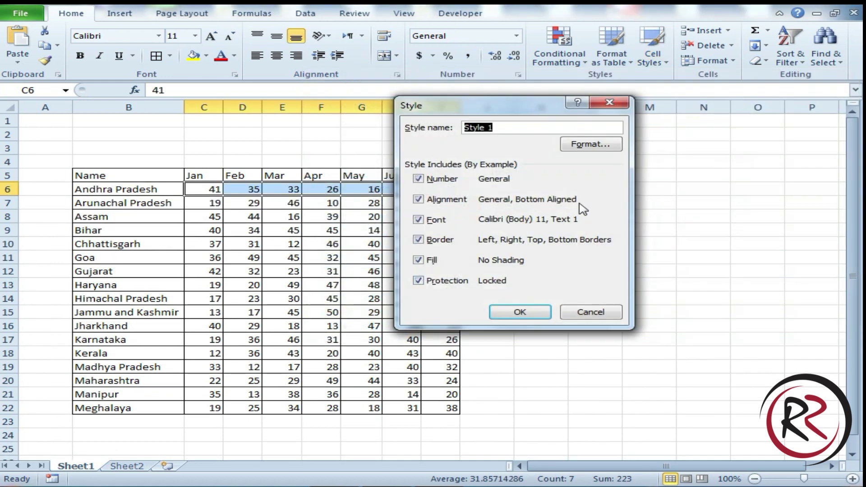
pyautogui.click(599, 312)
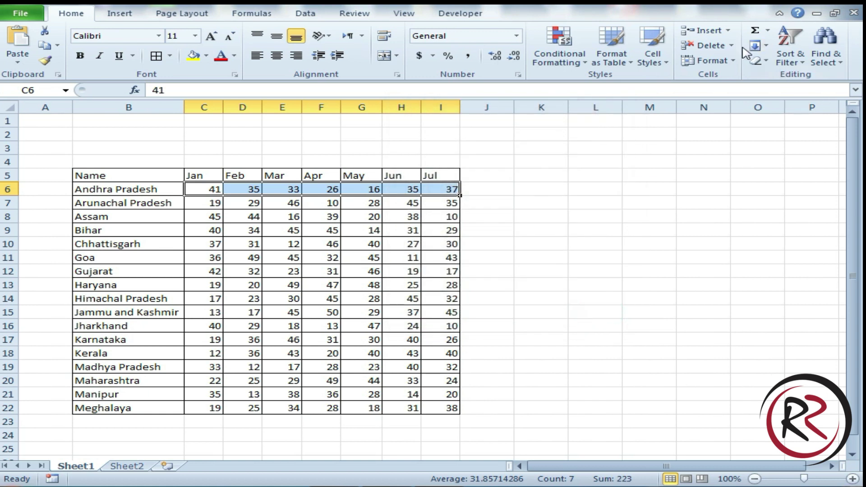
pyautogui.click(729, 30)
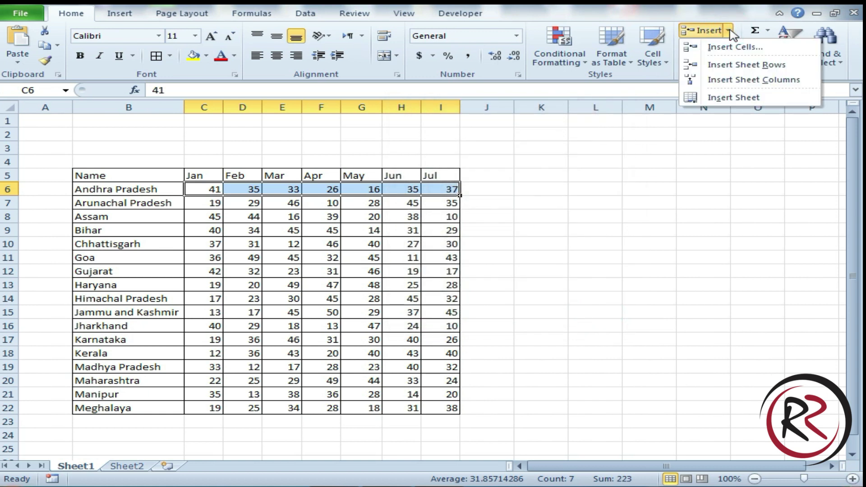
# Insert a blank cell at E6 shifting cells right, then undo it.
pyautogui.click(434, 287)
pyautogui.click(440, 230)
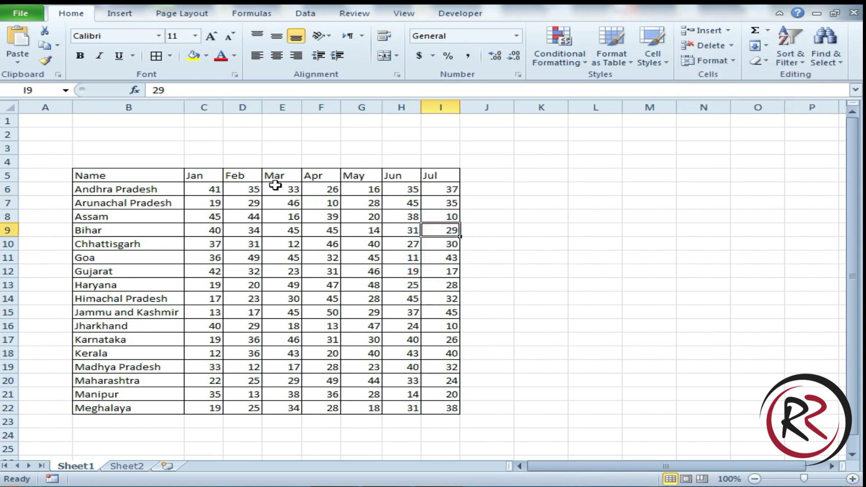
pyautogui.click(283, 193)
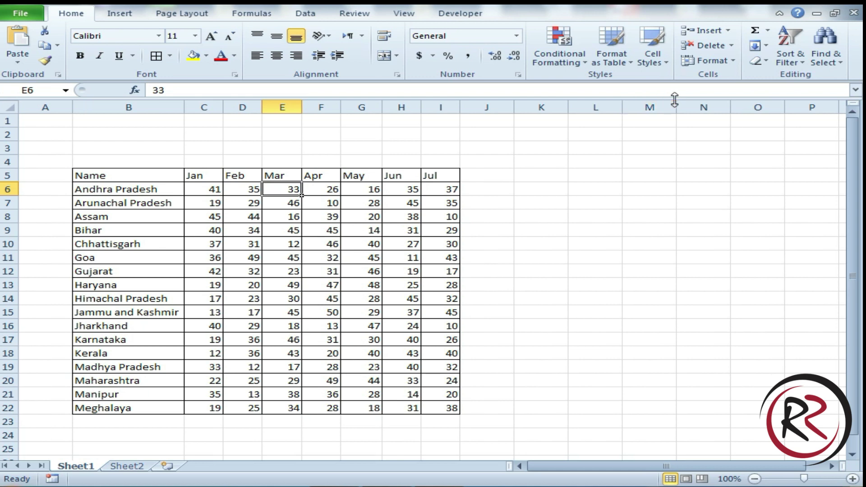
pyautogui.click(727, 30)
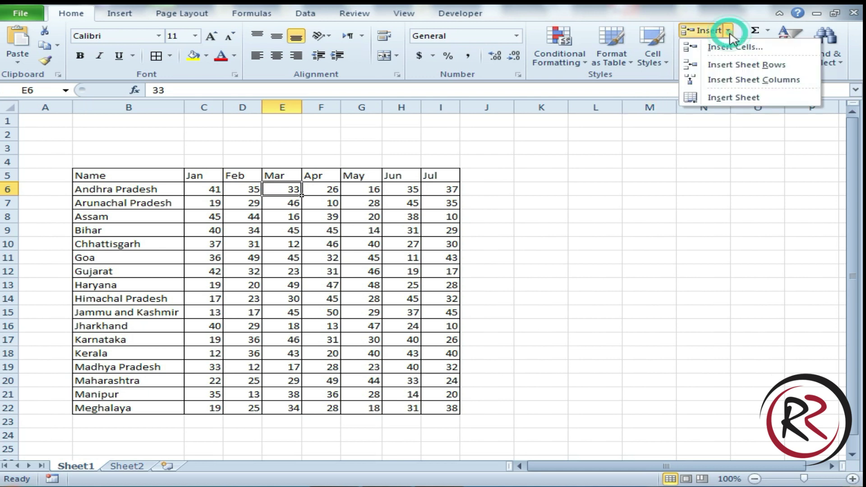
pyautogui.click(736, 47)
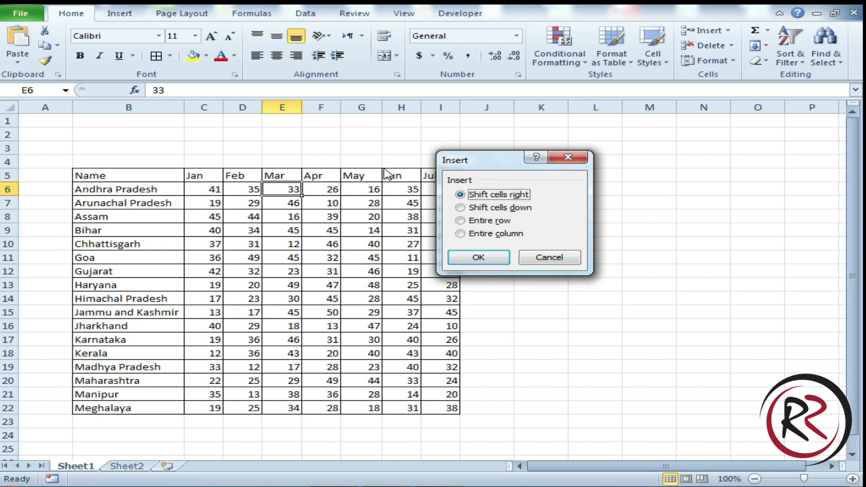
pyautogui.click(479, 257)
pyautogui.click(331, 189)
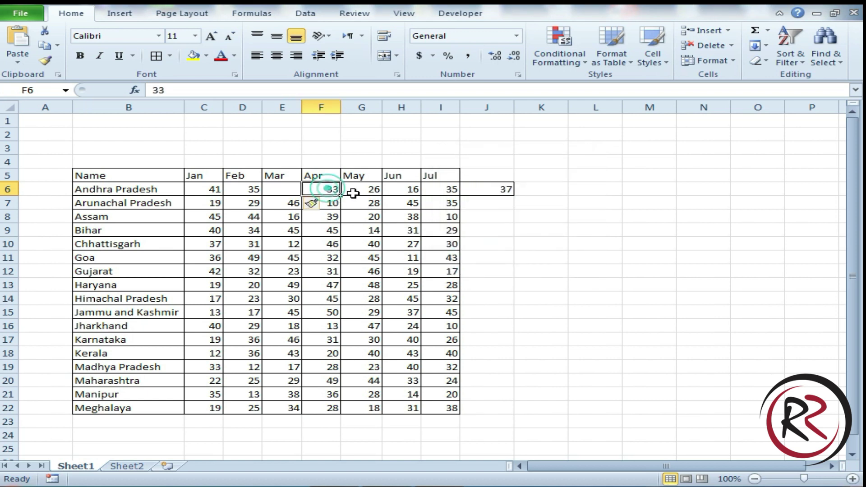
pyautogui.click(284, 194)
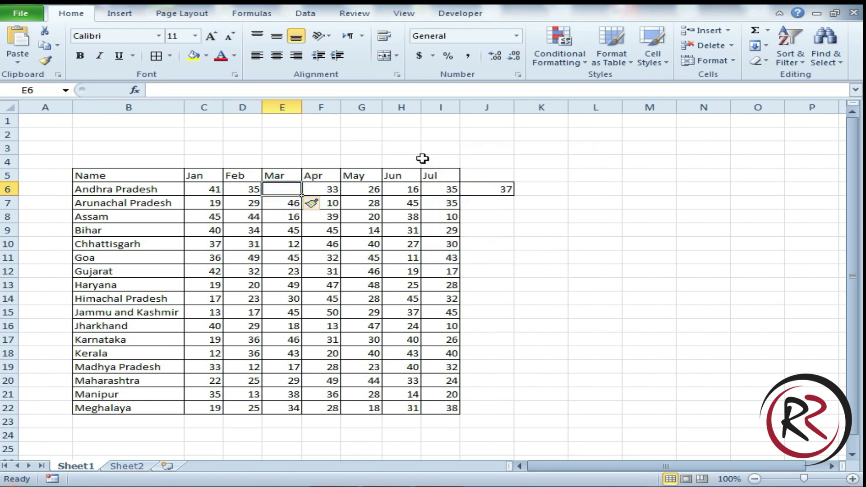
pyautogui.hotkey('ctrl', 'z')
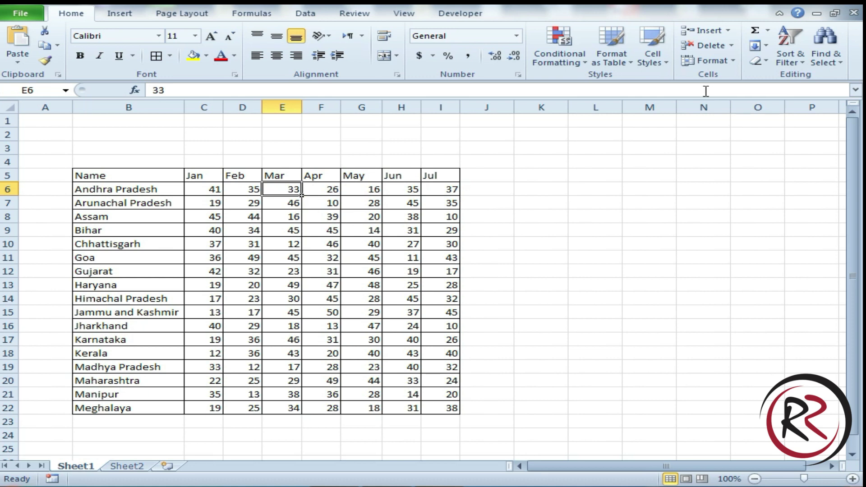
# Insert a blank cell at E6 shifting cells down, then undo it.
pyautogui.click(728, 30)
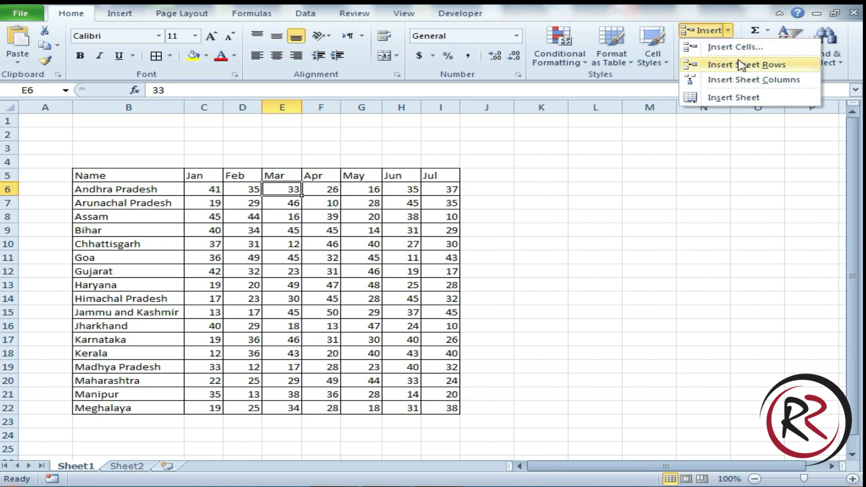
pyautogui.click(721, 45)
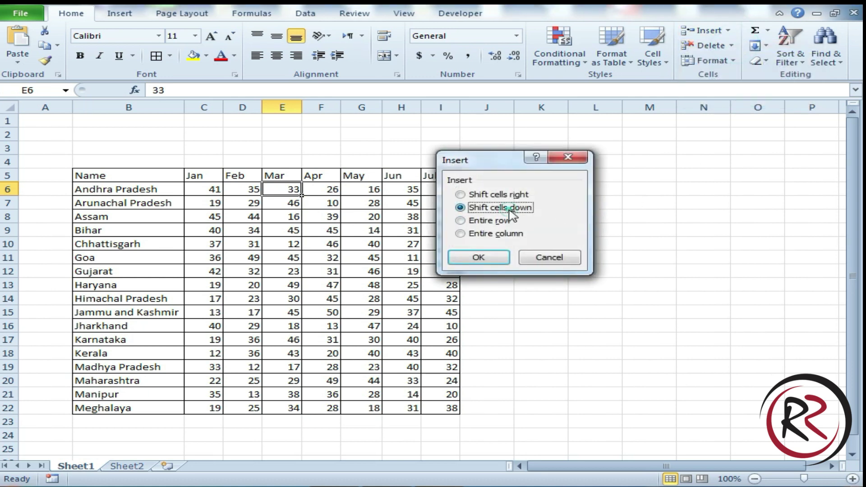
pyautogui.click(479, 258)
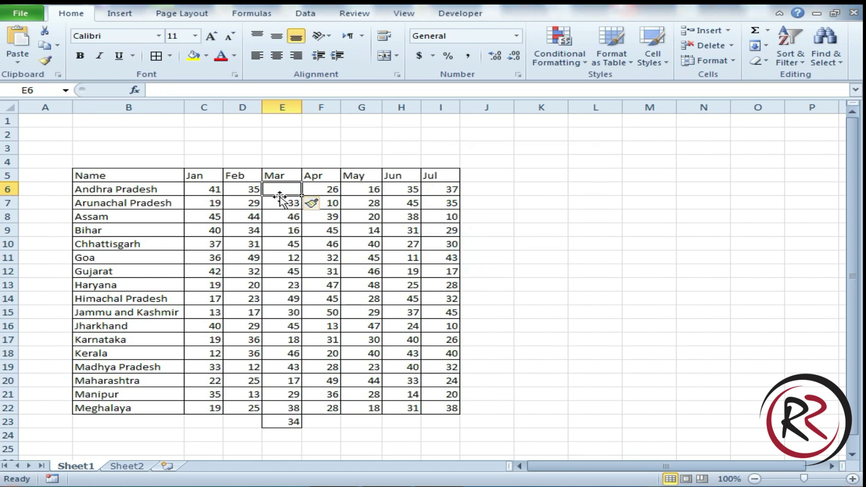
pyautogui.hotkey('ctrl', 'z')
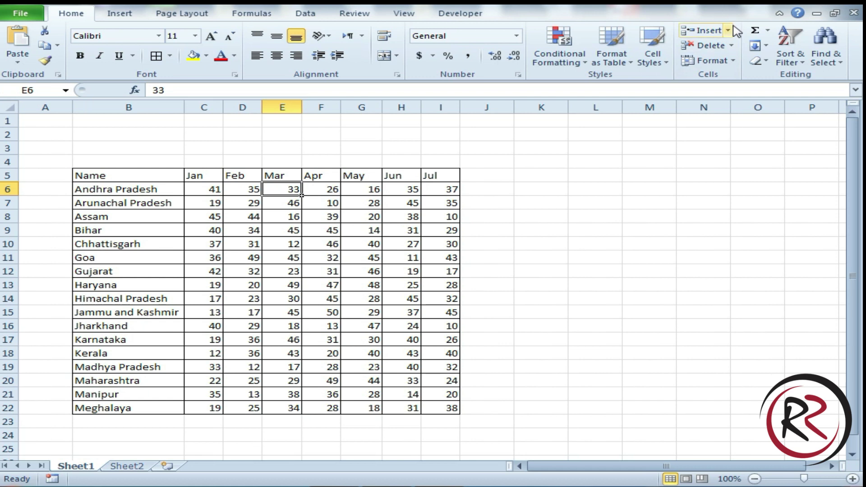
# Insert an entire blank row at row 6, then undo it.
pyautogui.click(728, 30)
pyautogui.click(735, 47)
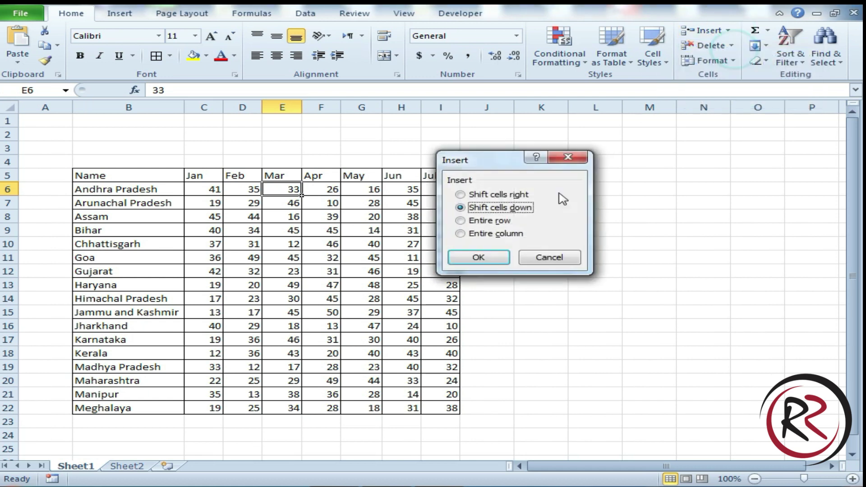
pyautogui.click(489, 220)
pyautogui.click(478, 257)
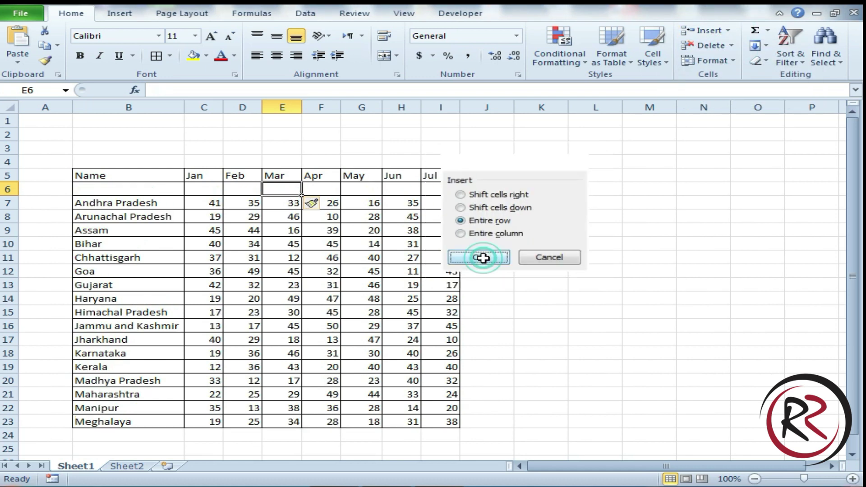
pyautogui.hotkey('ctrl', 'z')
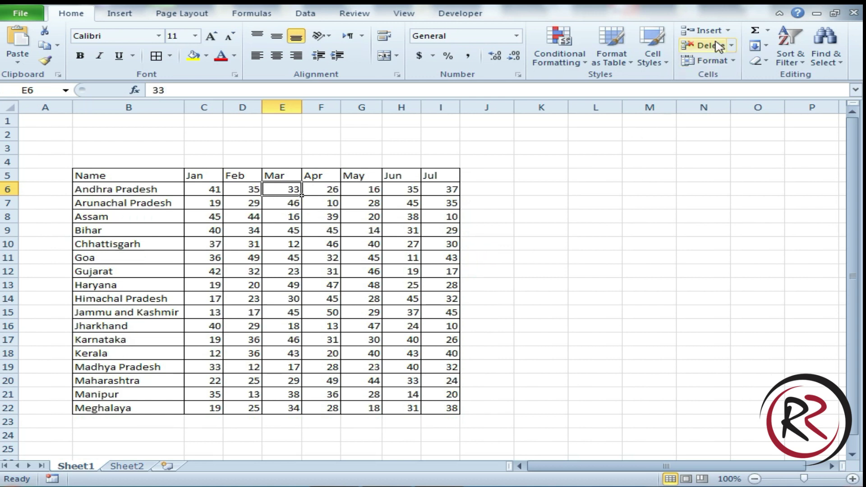
# Insert a blank sheet column at column E, then undo it.
pyautogui.click(728, 30)
pyautogui.click(739, 80)
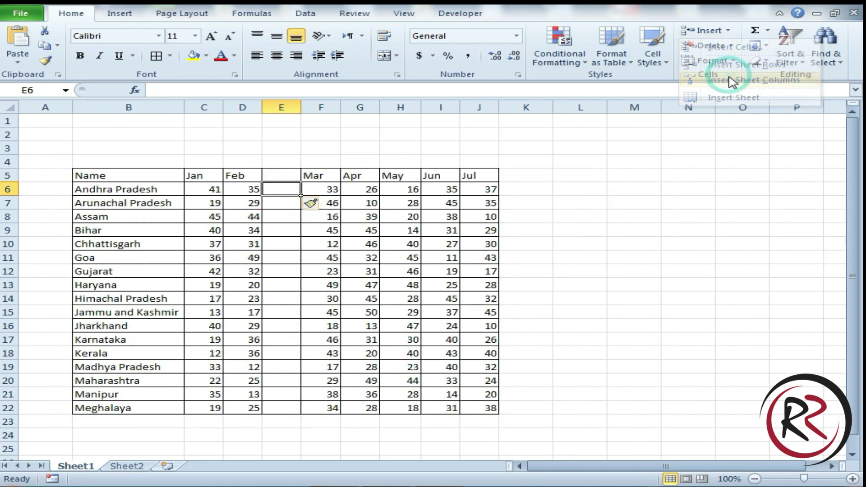
pyautogui.hotkey('ctrl', 'z')
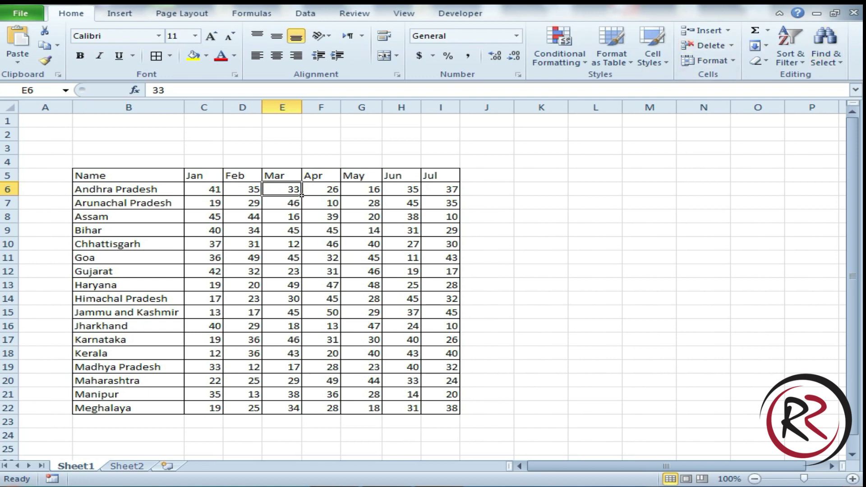
# Use Ctrl+Shift+Plus to insert an entire blank row above Andhra Pradesh.
pyautogui.hotkey('ctrl', 'shift', '+')
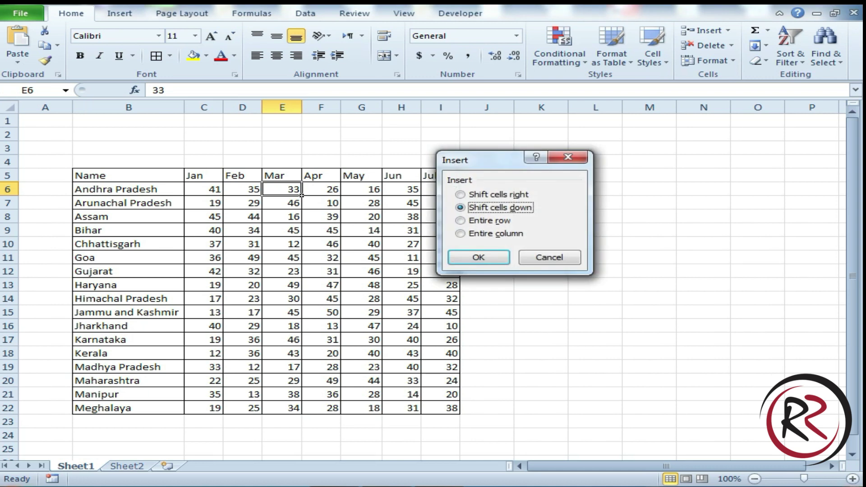
pyautogui.press('Up')
pyautogui.press('Down')
pyautogui.press('Down')
pyautogui.press('Down')
pyautogui.press('Up')
pyautogui.press('Up')
pyautogui.press('Down')
pyautogui.press('Down')
pyautogui.press('Up')
pyautogui.press('Up')
pyautogui.press('Down')
pyautogui.press('Down')
pyautogui.press('Up')
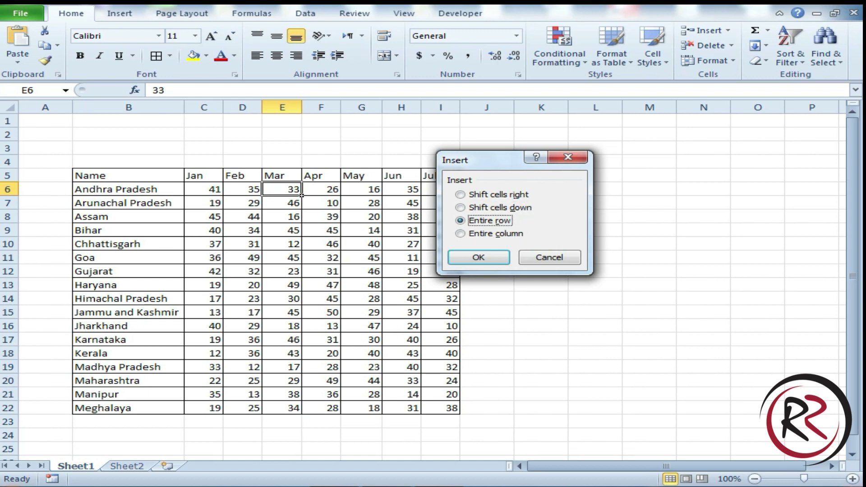
pyautogui.press('Return')
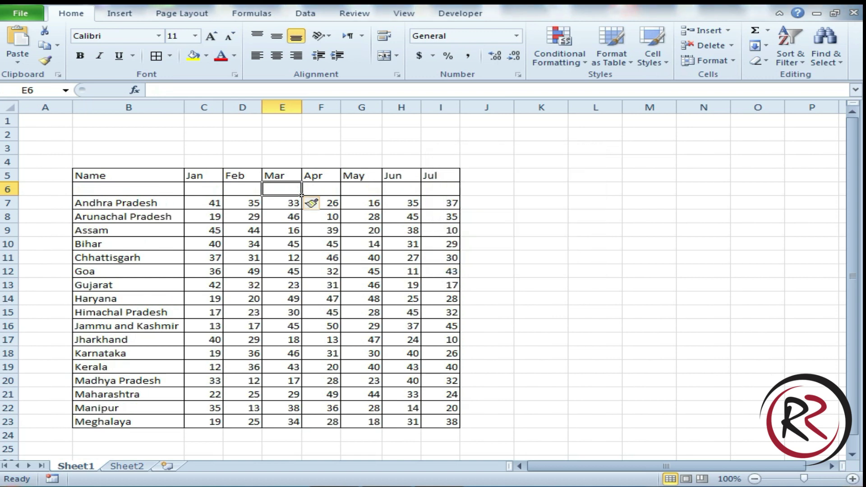
# Use Ctrl+Shift+Plus again to insert an entire blank column before Mar.
pyautogui.hotkey('ctrl', 'shift', '+')
pyautogui.press('Down')
pyautogui.press('Down')
pyautogui.press('Return')
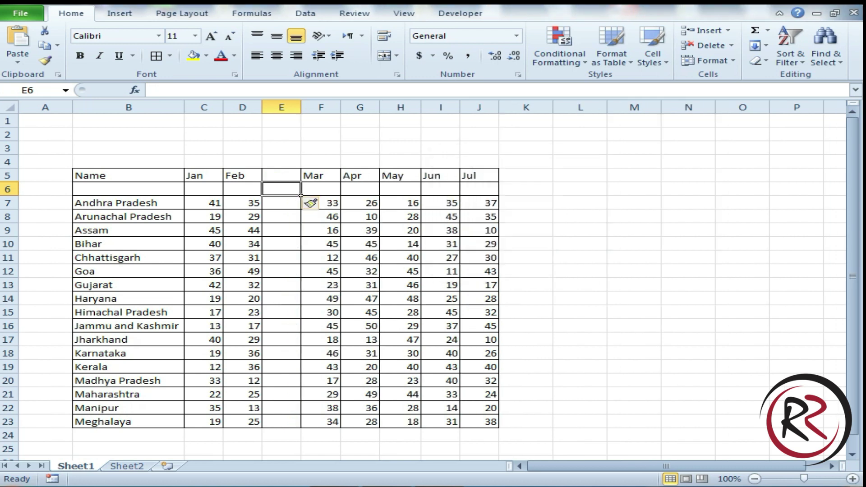
# Delete the empty row 6 and the empty column between Feb and Mar.
pyautogui.click(731, 46)
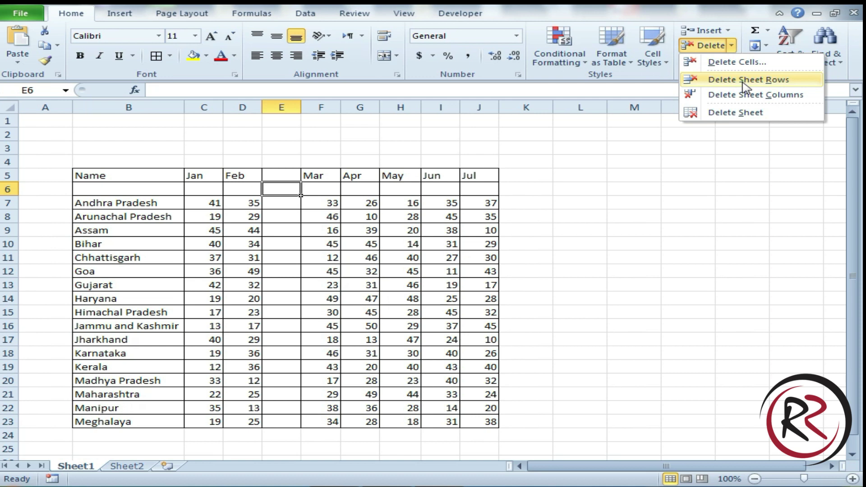
pyautogui.click(744, 80)
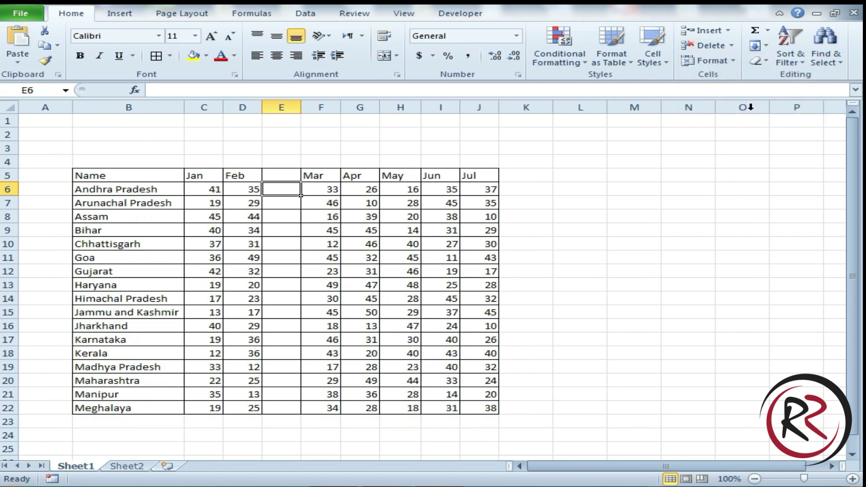
pyautogui.click(731, 46)
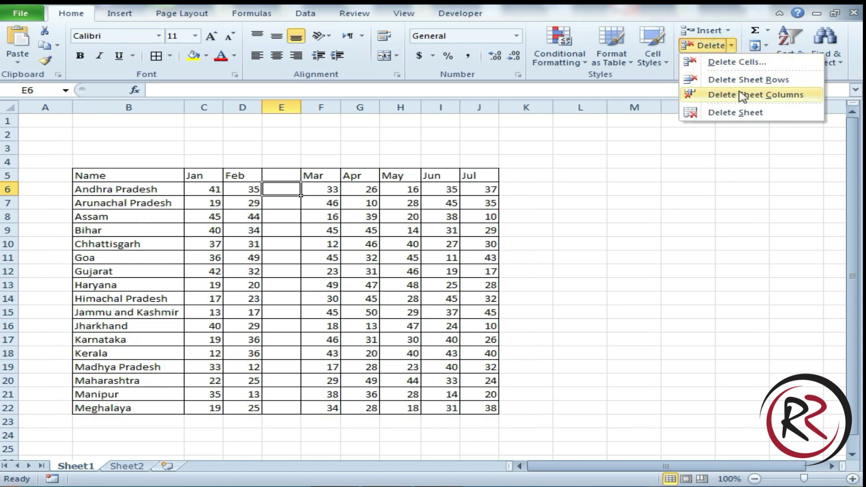
pyautogui.click(743, 93)
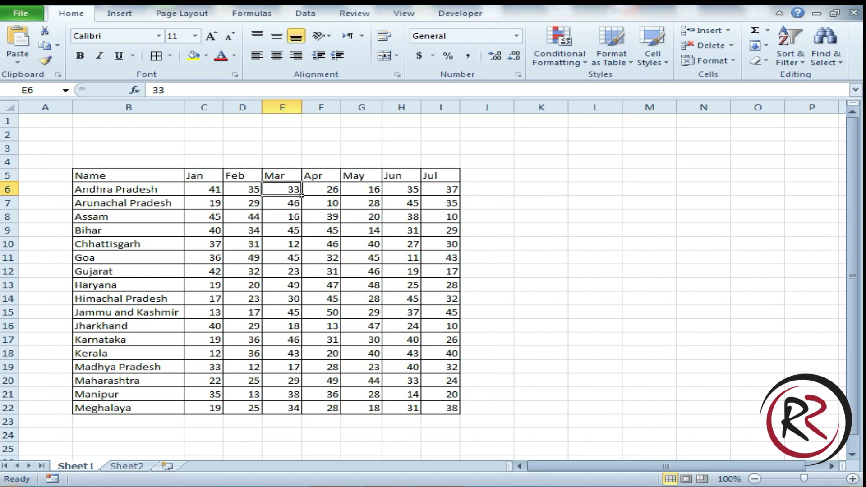
# Insert a new worksheet Sheet3, then delete Sheet3 again.
pyautogui.click(727, 31)
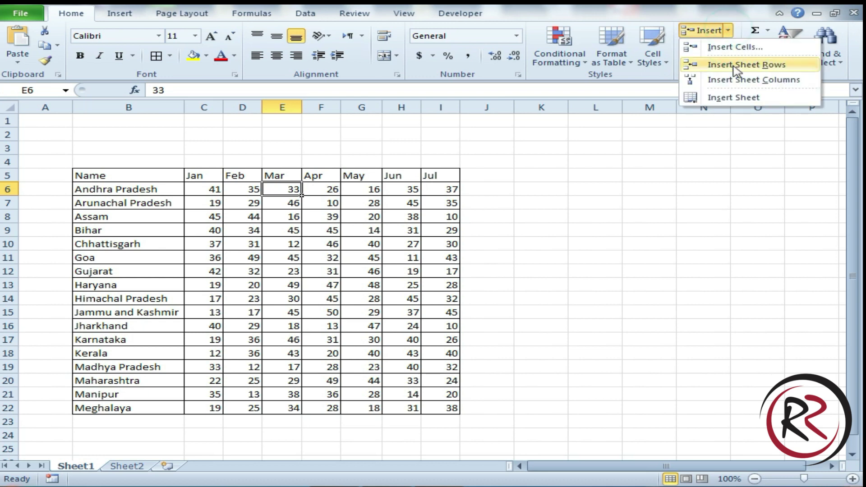
pyautogui.click(736, 99)
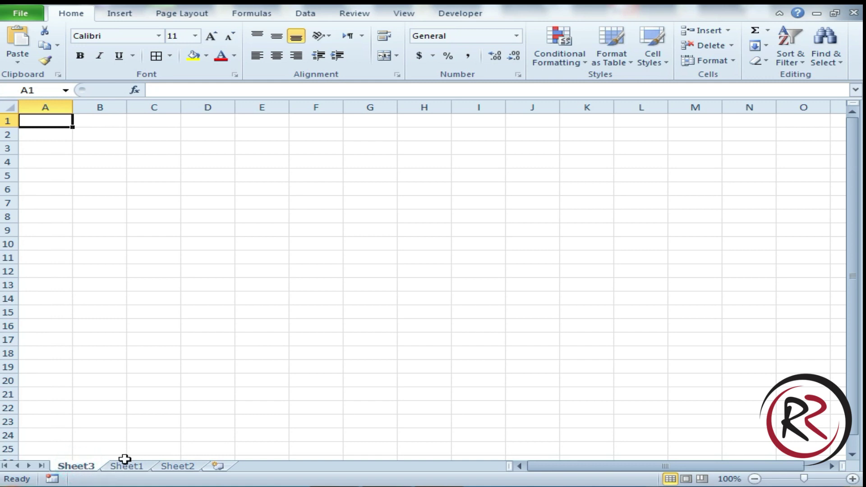
pyautogui.click(177, 466)
pyautogui.click(126, 466)
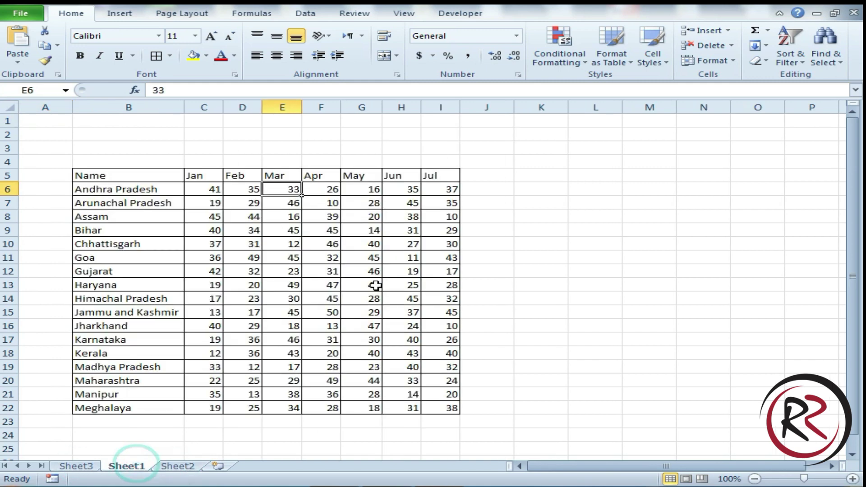
pyautogui.click(85, 466)
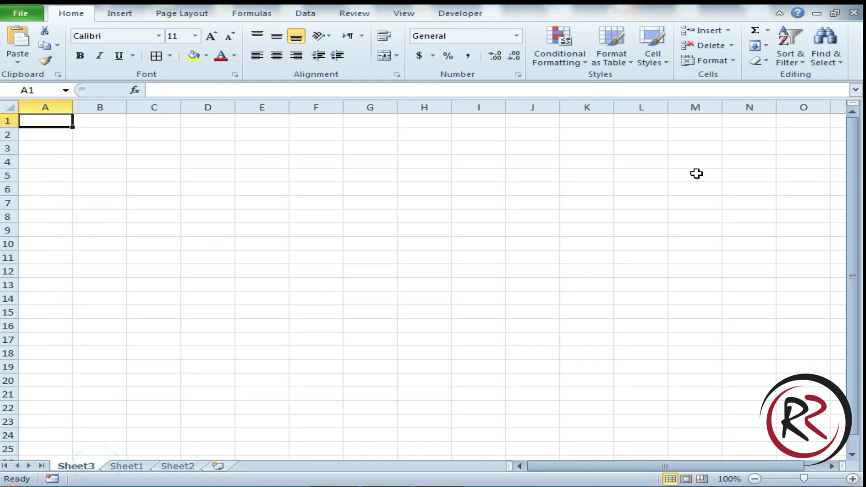
pyautogui.click(731, 46)
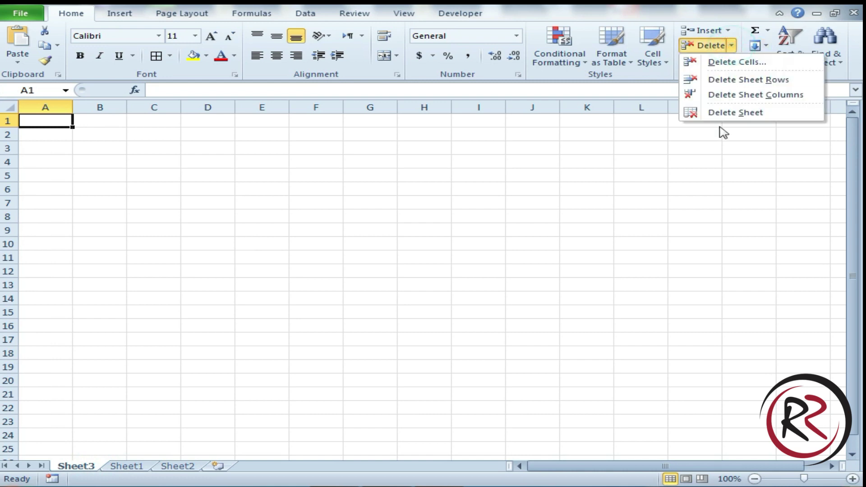
pyautogui.click(721, 113)
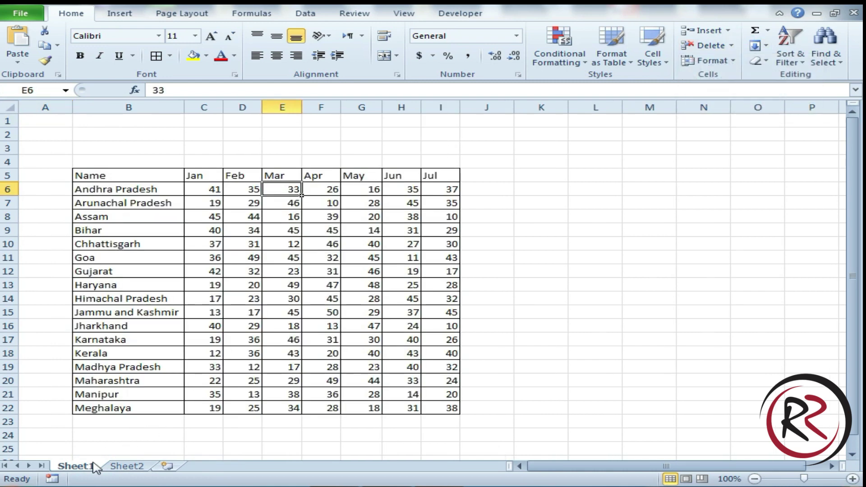
pyautogui.click(724, 60)
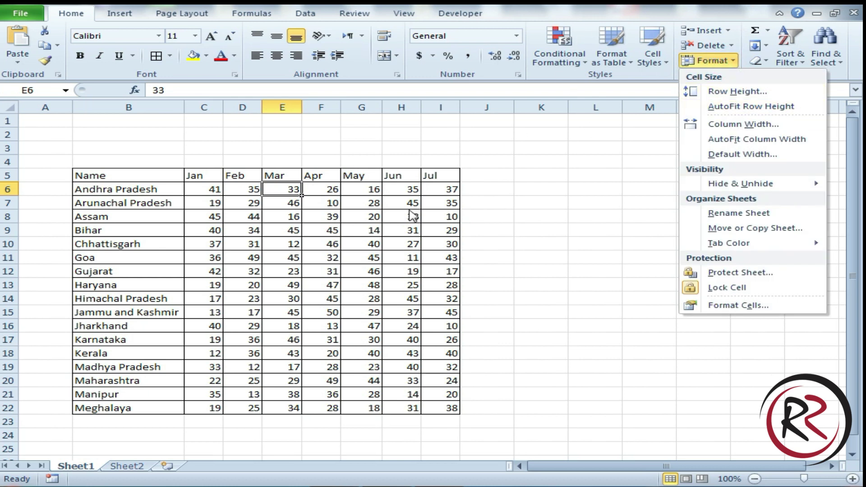
# Select the state table B5:I22 and set its row height to 30.
pyautogui.click(321, 211)
pyautogui.moveTo(170, 179); pyautogui.dragTo(451, 215)
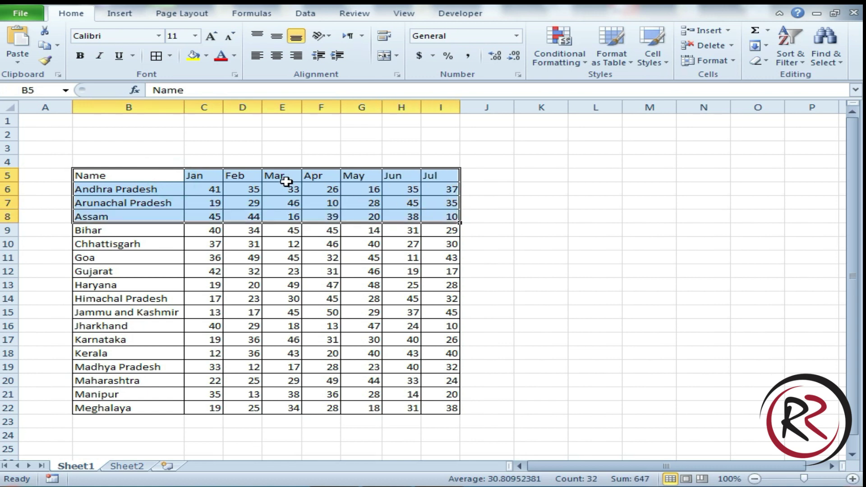
pyautogui.click(205, 188)
pyautogui.moveTo(154, 175)
pyautogui.mouseDown()
pyautogui.moveTo(426, 391)
pyautogui.moveTo(426, 406)
pyautogui.mouseUp()
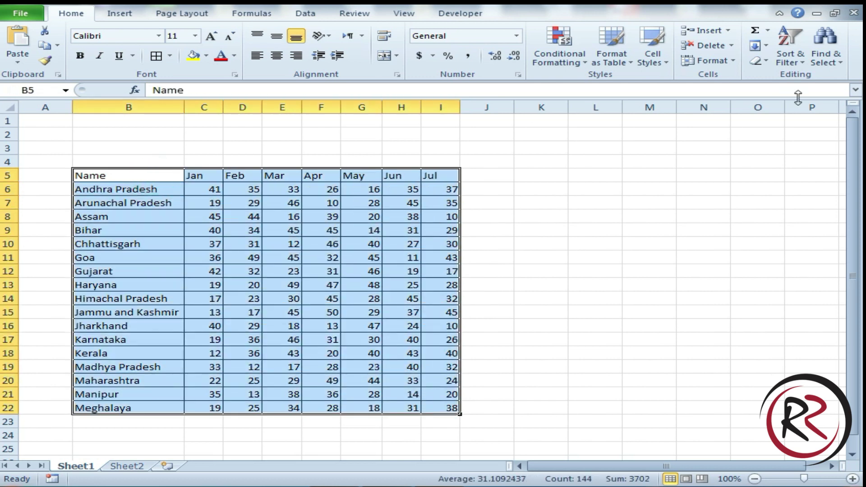
pyautogui.click(710, 60)
pyautogui.click(738, 91)
pyautogui.write('30')
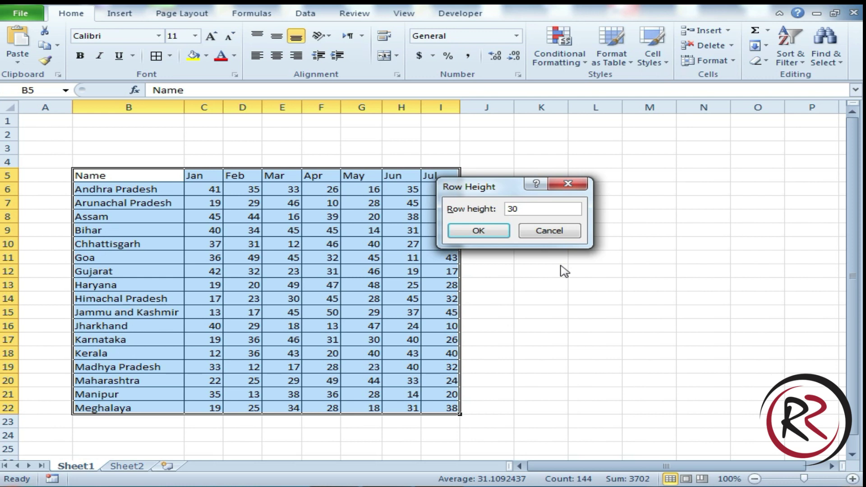
pyautogui.press('Return')
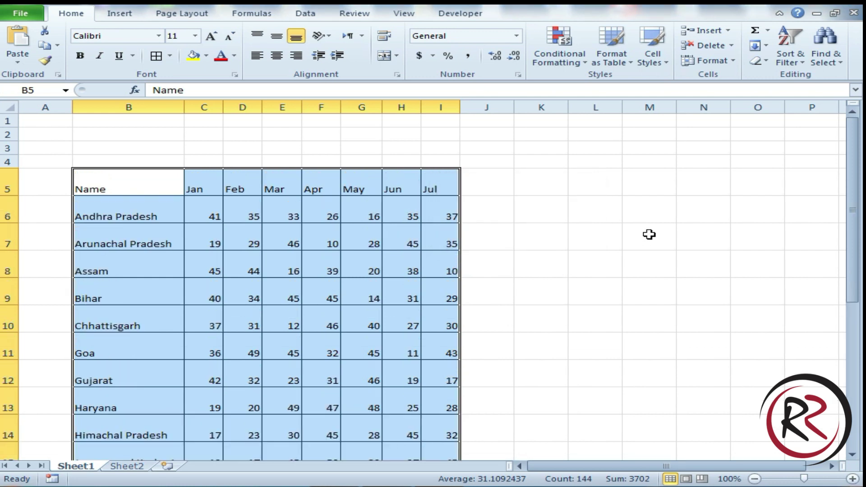
pyautogui.click(717, 61)
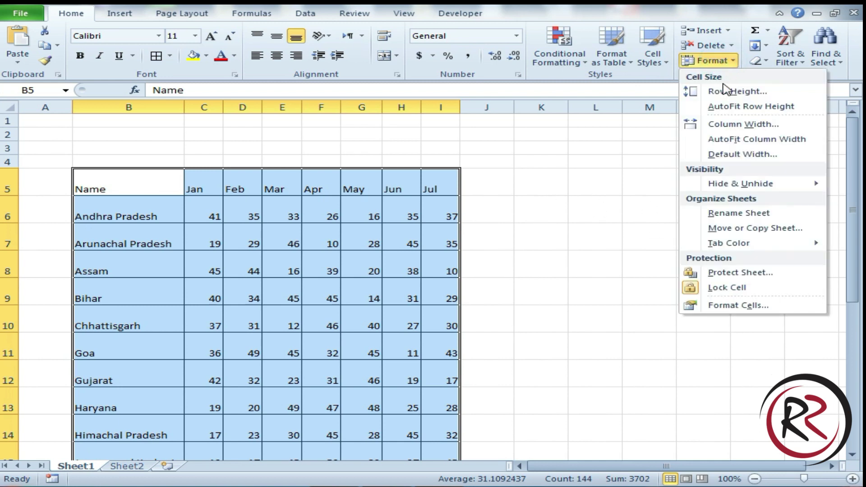
pyautogui.click(727, 93)
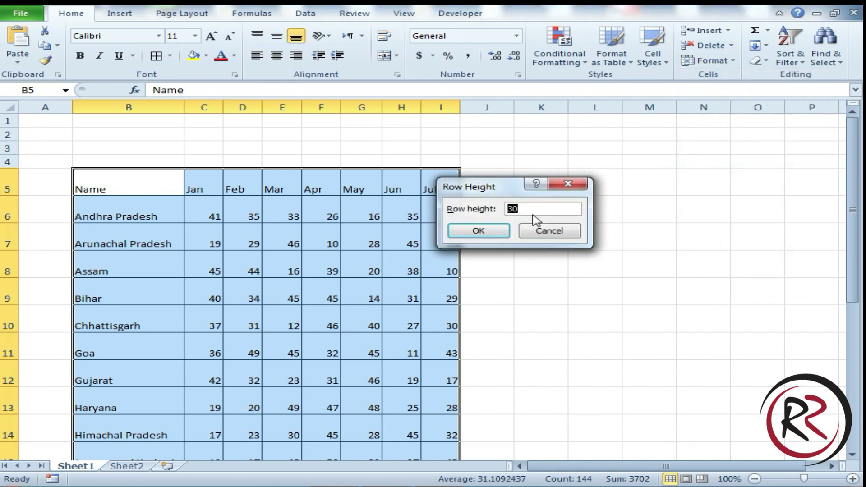
pyautogui.click(559, 231)
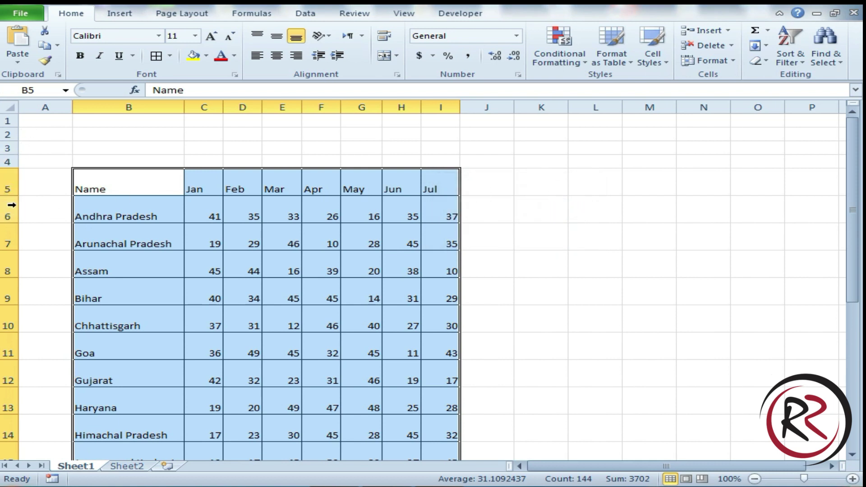
# Adjust rows 5 and 6 by dragging their borders, then reselect the whole table.
pyautogui.click(10, 196)
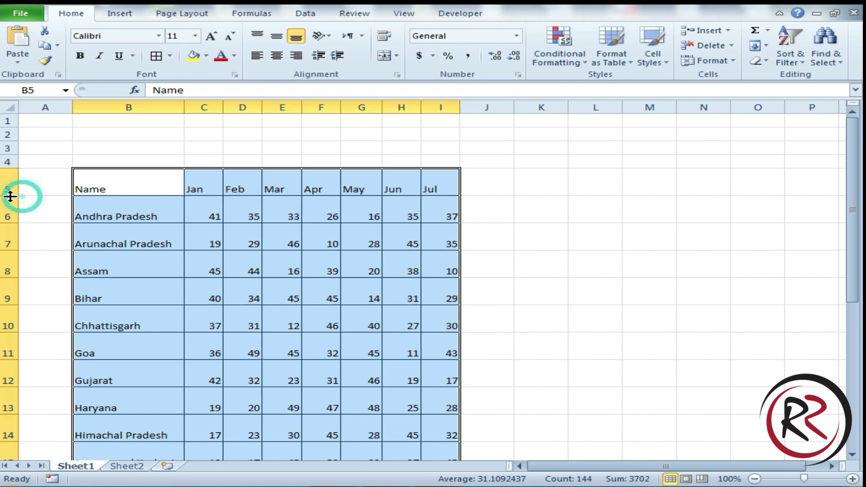
pyautogui.click(11, 196)
pyautogui.moveTo(10, 196); pyautogui.dragTo(11, 195)
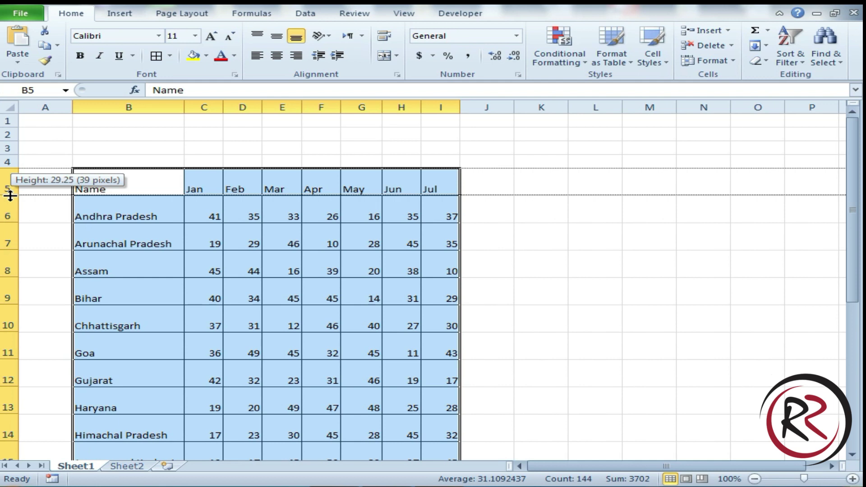
pyautogui.moveTo(10, 195)
pyautogui.mouseDown()
pyautogui.moveTo(9, 179)
pyautogui.moveTo(9, 452)
pyautogui.mouseUp()
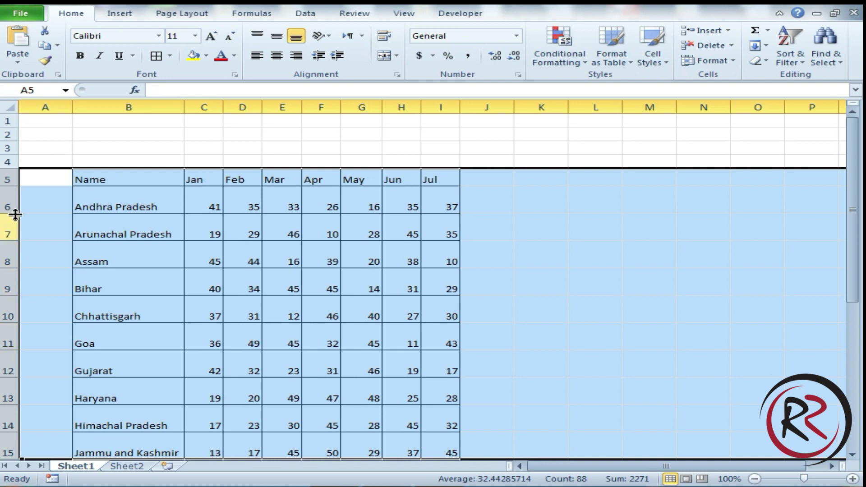
pyautogui.moveTo(16, 212); pyautogui.dragTo(16, 215)
pyautogui.click(118, 179)
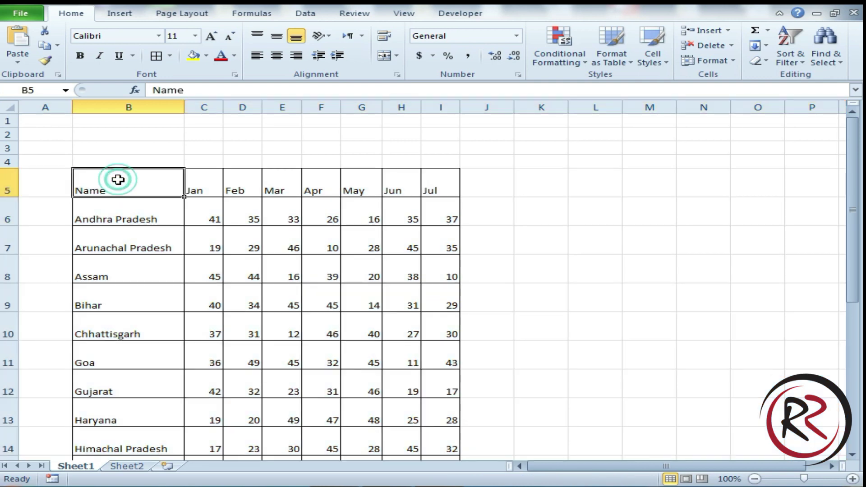
pyautogui.hotkey('ctrl', 'shift', 'Right')
pyautogui.hotkey('ctrl', 'shift', 'Down')
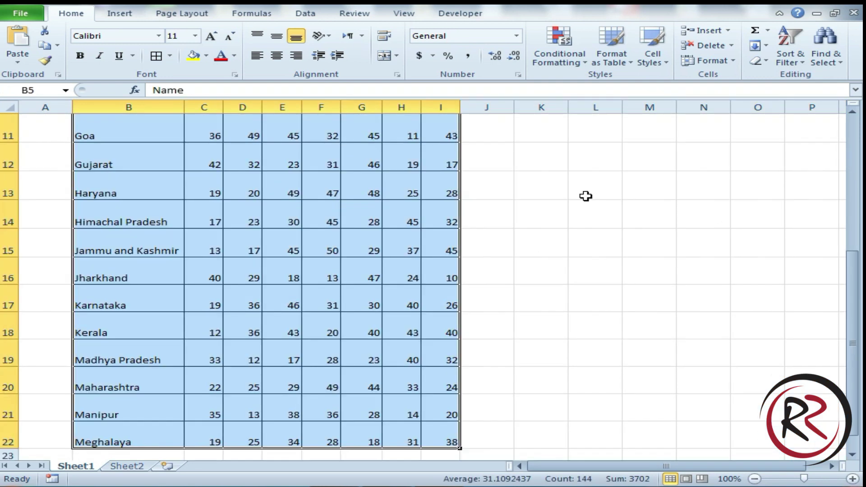
# AutoFit the table's row heights and set columns B through I to width 15.
pyautogui.click(711, 60)
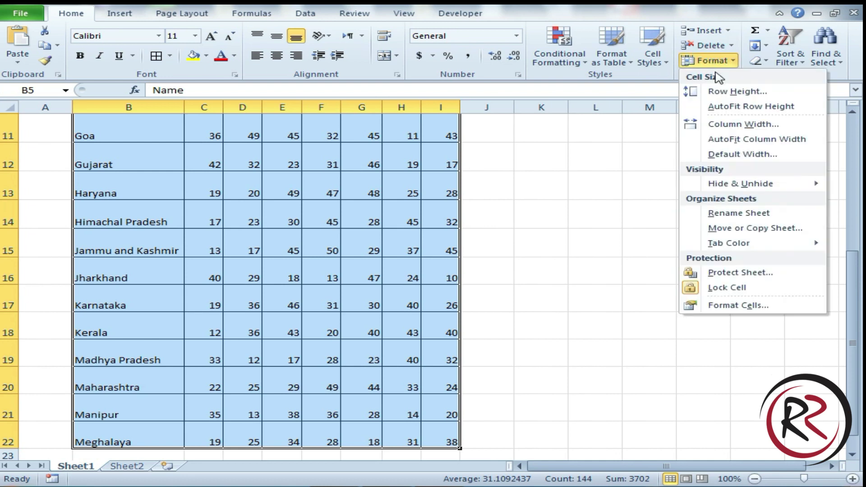
pyautogui.click(723, 108)
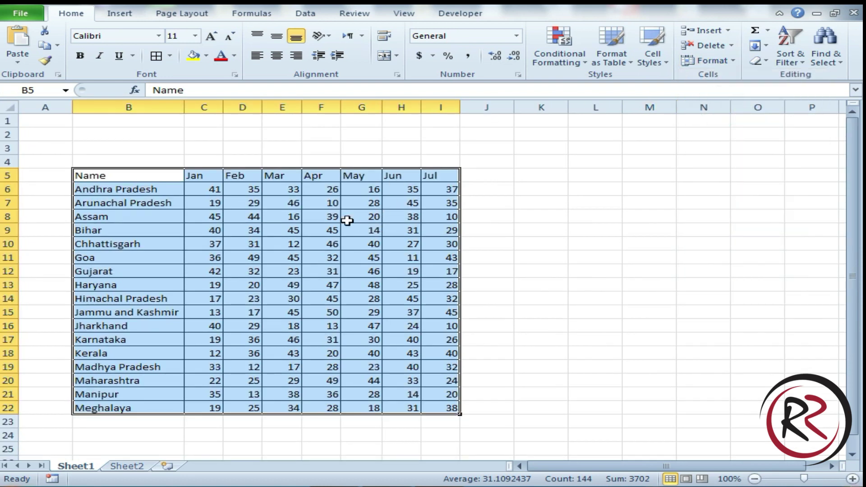
pyautogui.click(730, 63)
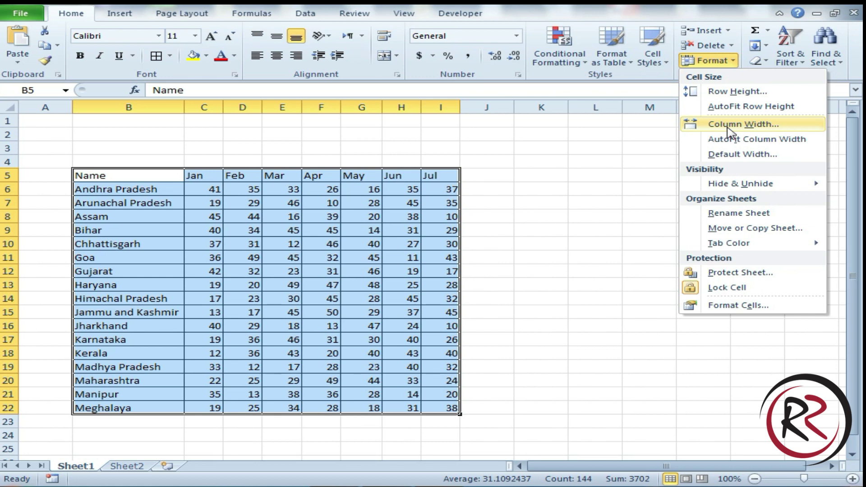
pyautogui.click(726, 128)
pyautogui.write('15')
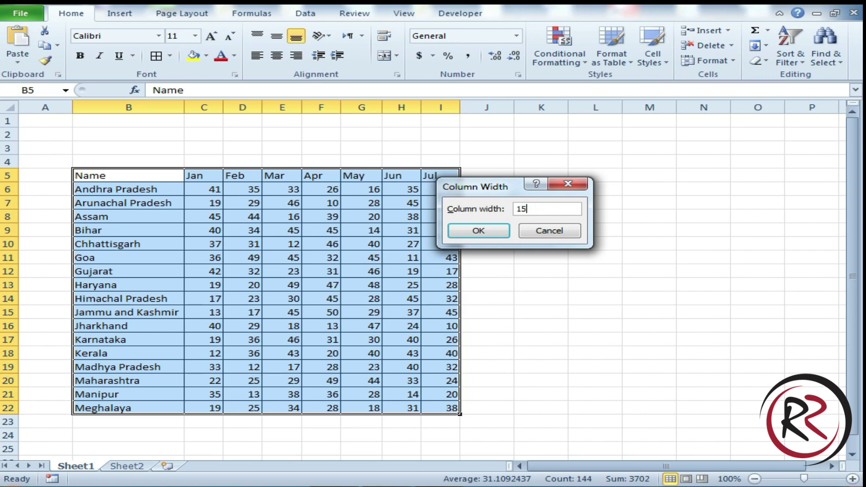
pyautogui.press('Return')
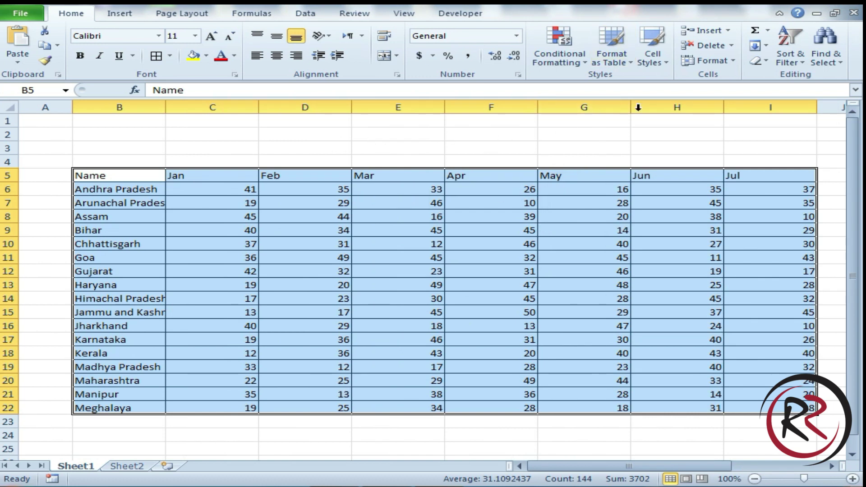
pyautogui.click(712, 61)
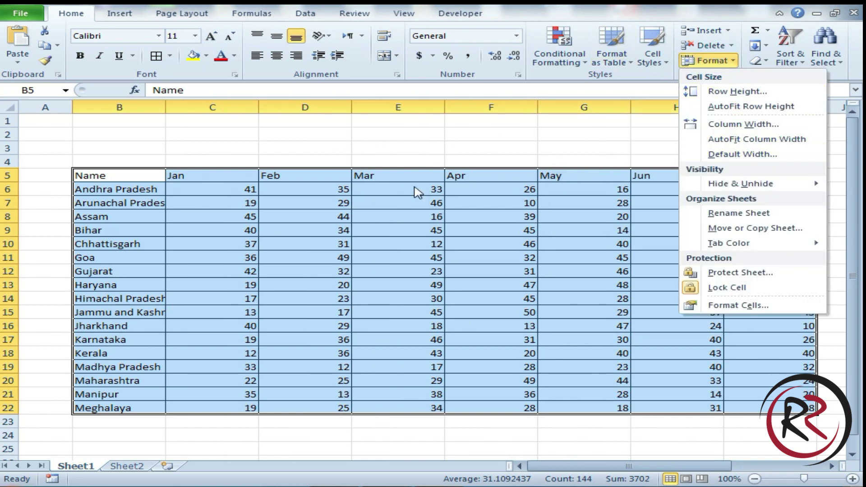
pyautogui.click(252, 230)
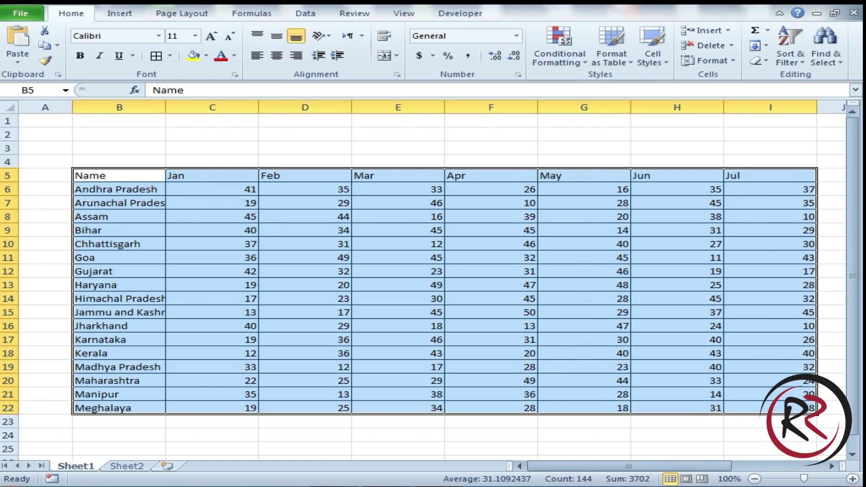
# Select columns B through I and drag a header border to resize them equally, about 12.71.
pyautogui.click(146, 107)
pyautogui.moveTo(245, 107); pyautogui.dragTo(794, 121)
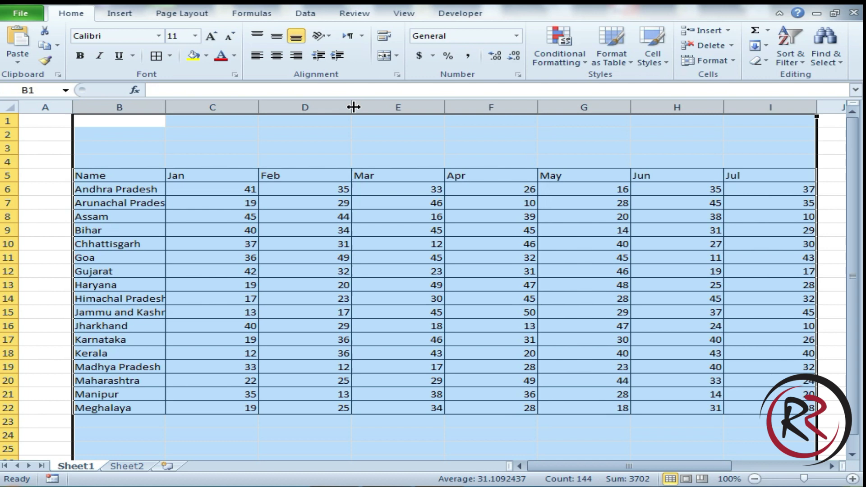
pyautogui.moveTo(351, 107); pyautogui.dragTo(324, 110)
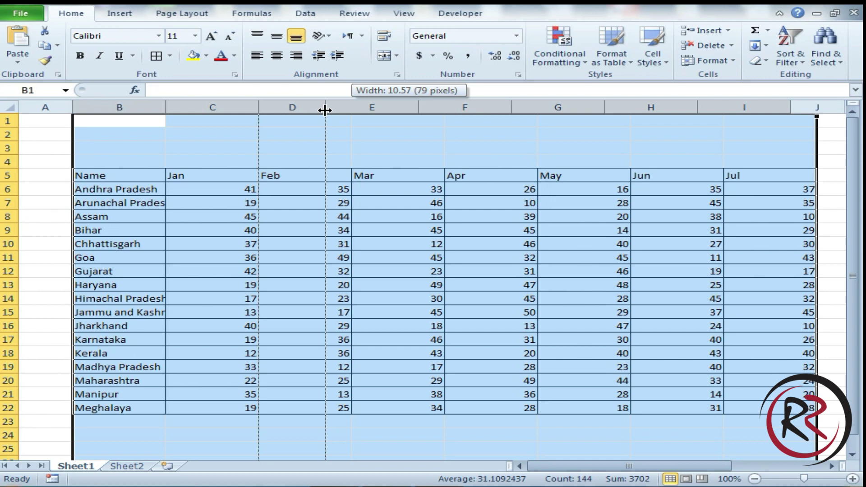
pyautogui.moveTo(324, 110); pyautogui.dragTo(307, 110)
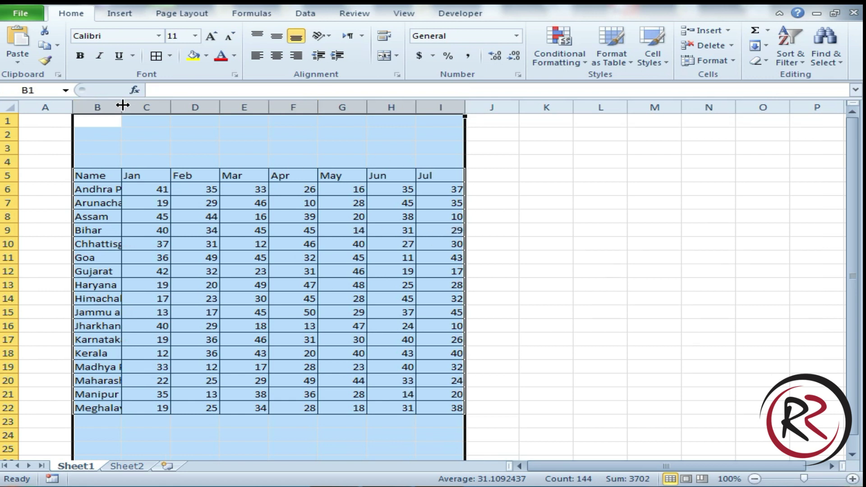
pyautogui.moveTo(122, 105); pyautogui.dragTo(153, 113)
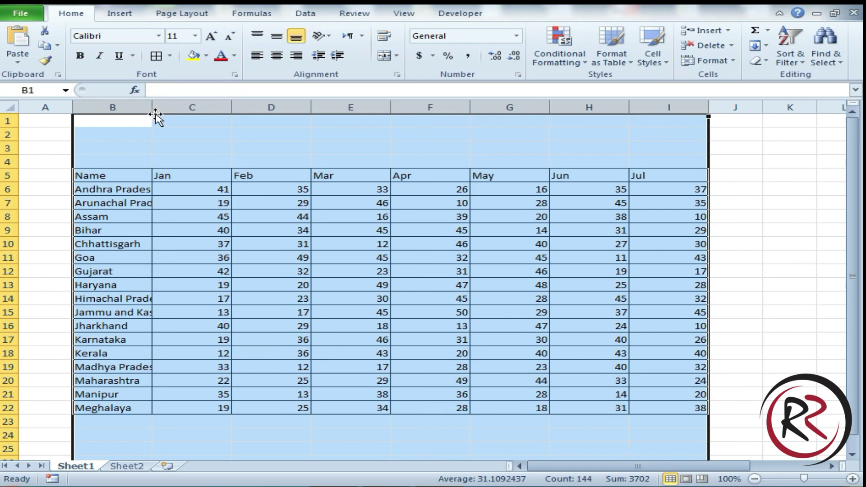
pyautogui.click(125, 192)
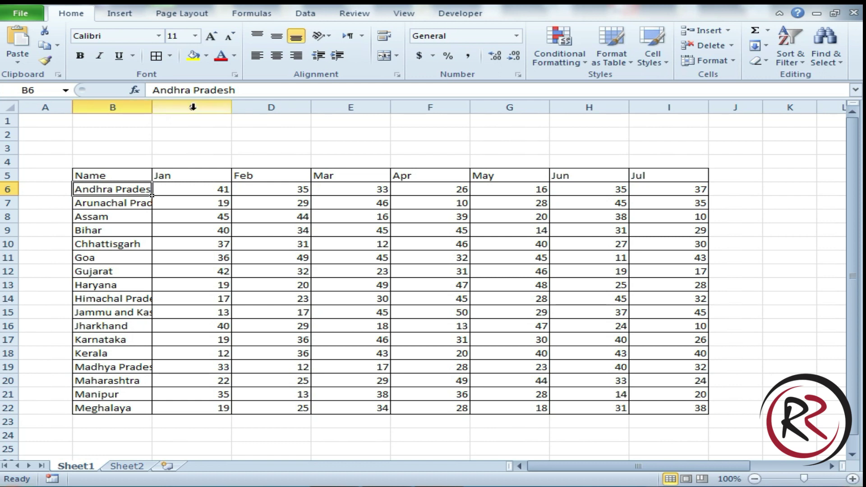
# AutoFit columns B and C by double-clicking their header borders.
pyautogui.doubleClick(151, 109)
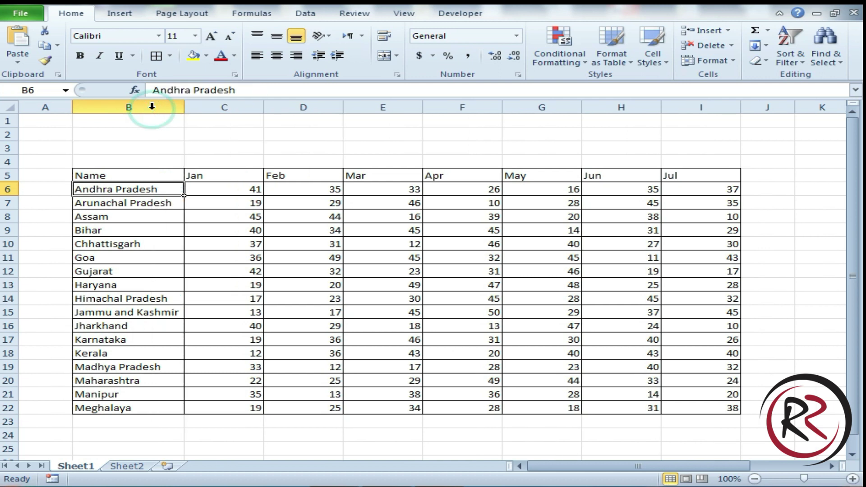
pyautogui.click(228, 176)
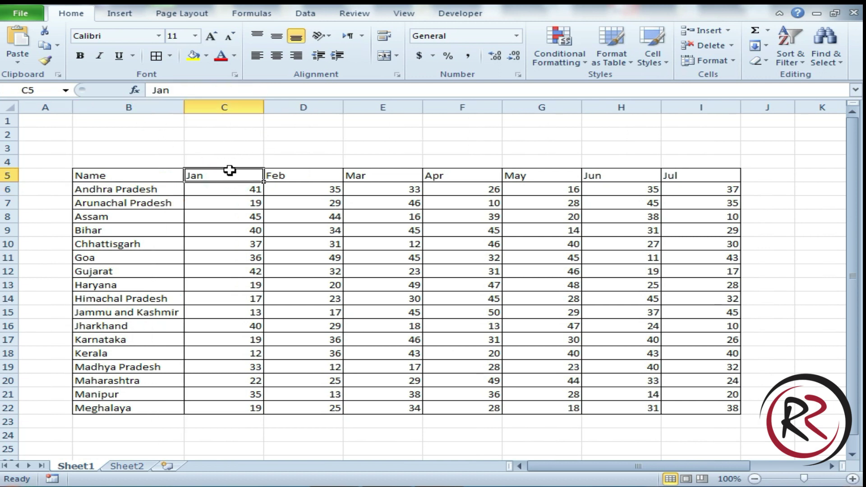
pyautogui.doubleClick(263, 108)
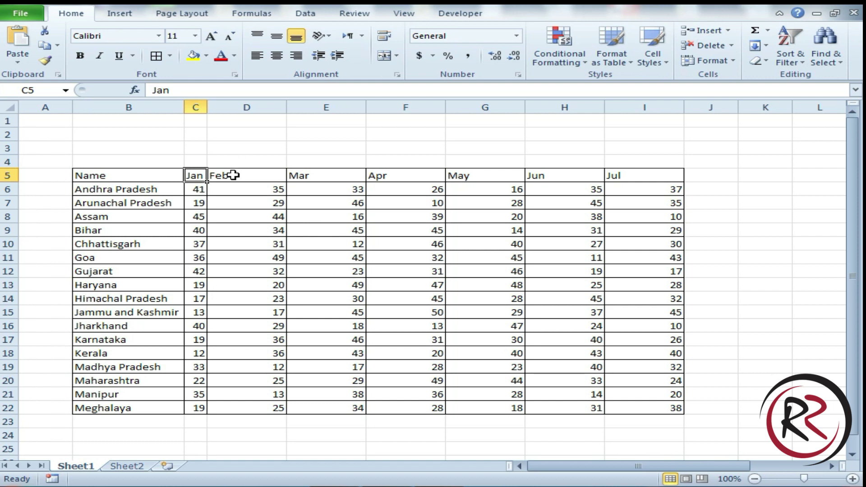
# Select D5:I22 and AutoFit columns D through I to their contents.
pyautogui.click(253, 176)
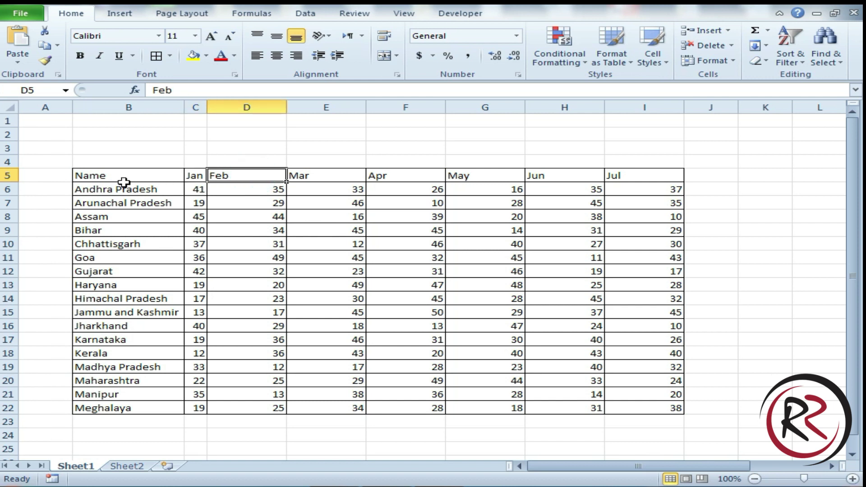
pyautogui.moveTo(239, 177); pyautogui.dragTo(654, 405)
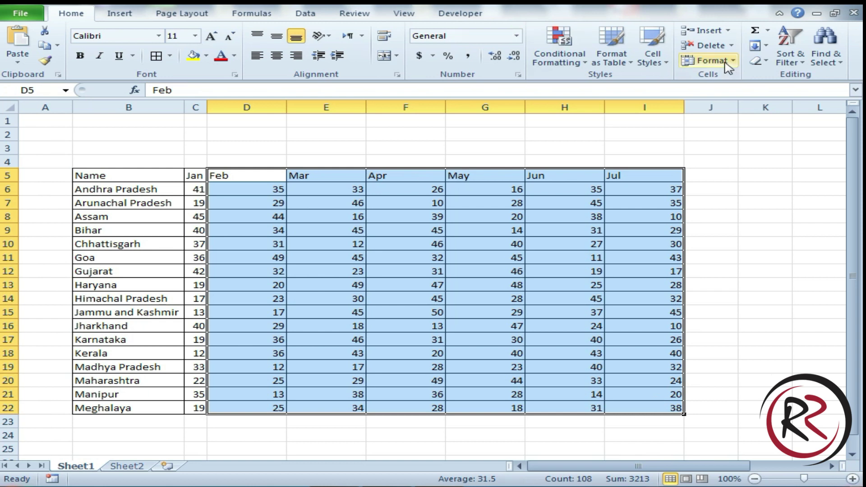
pyautogui.click(712, 61)
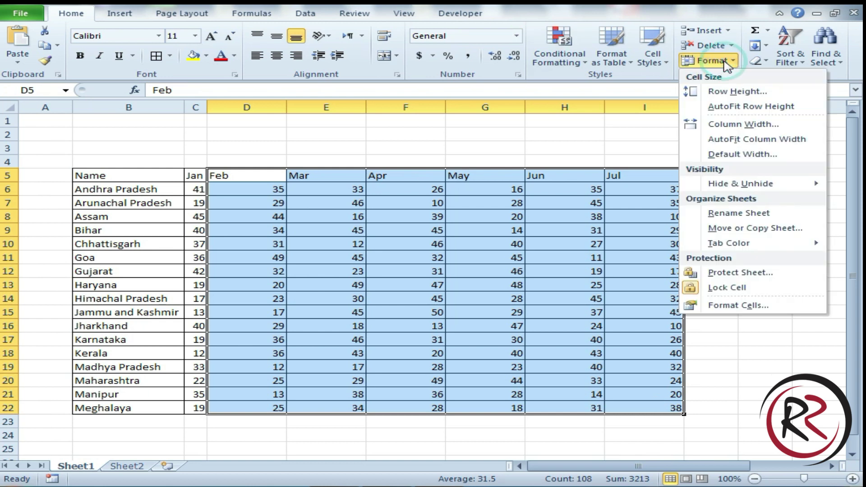
pyautogui.click(716, 139)
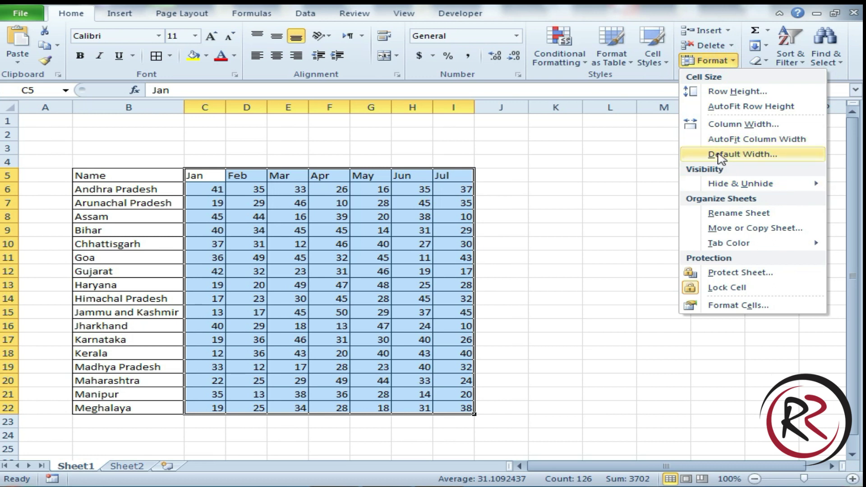
pyautogui.click(720, 155)
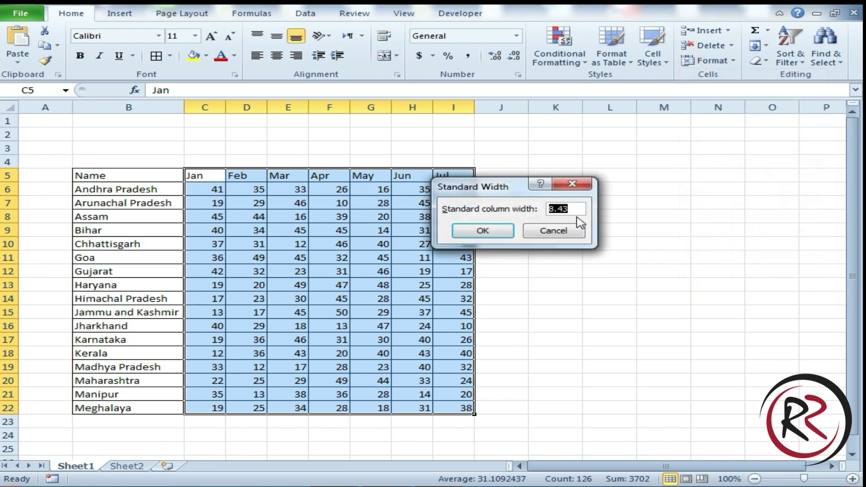
pyautogui.click(540, 233)
pyautogui.click(707, 60)
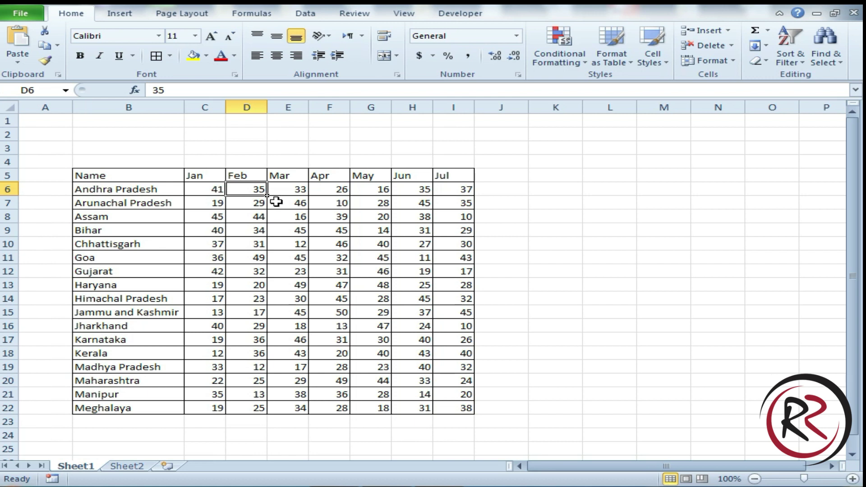
# Hide the Andhra Pradesh row with Hide & Unhide, then unhide it.
pyautogui.click(163, 193)
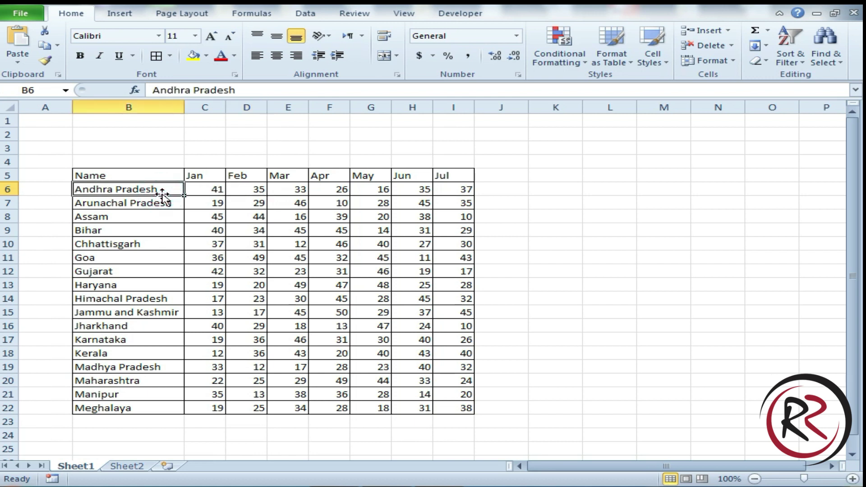
pyautogui.click(731, 63)
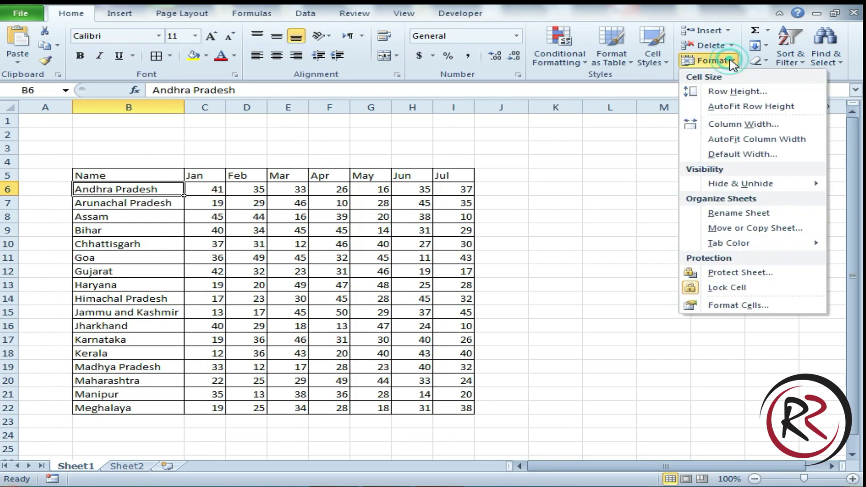
pyautogui.moveTo(739, 183)
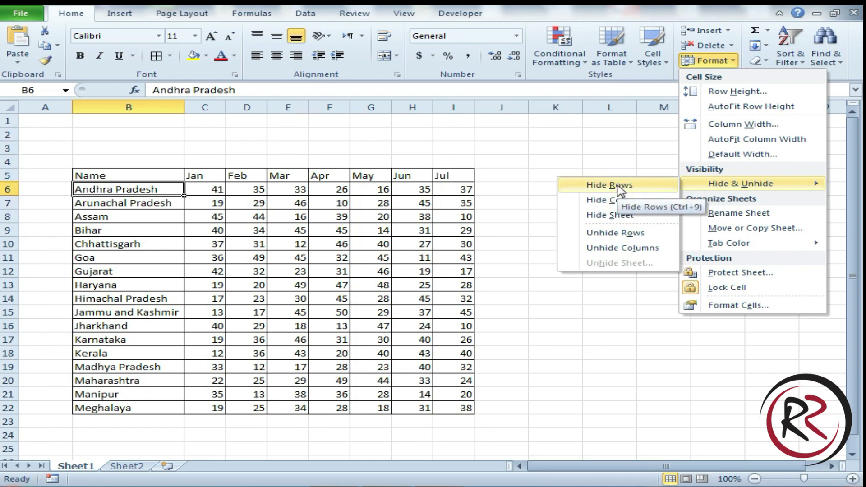
pyautogui.click(618, 184)
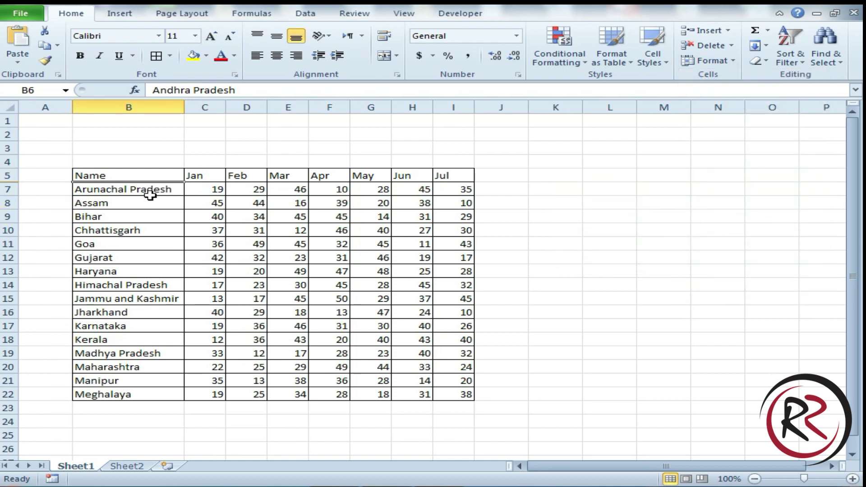
pyautogui.click(735, 64)
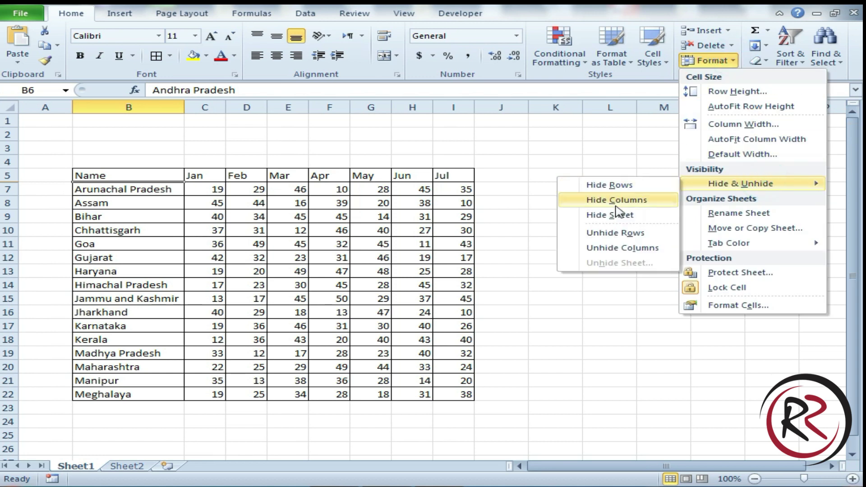
pyautogui.click(624, 239)
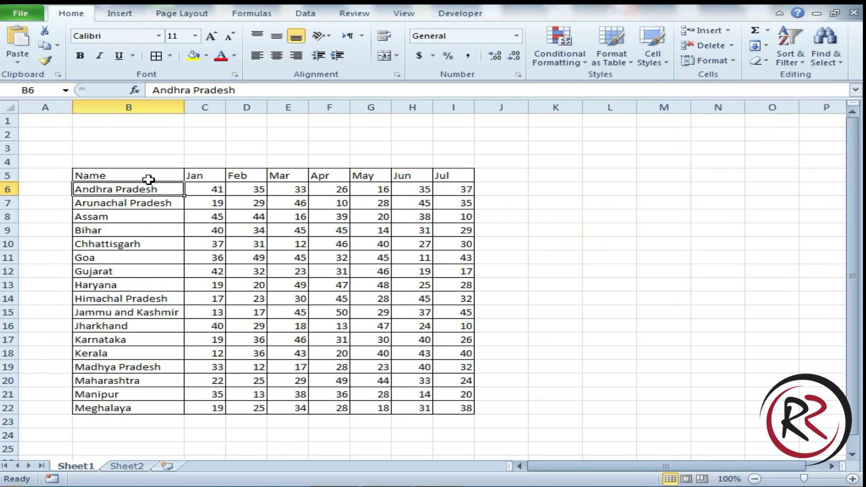
pyautogui.click(203, 192)
pyautogui.click(710, 61)
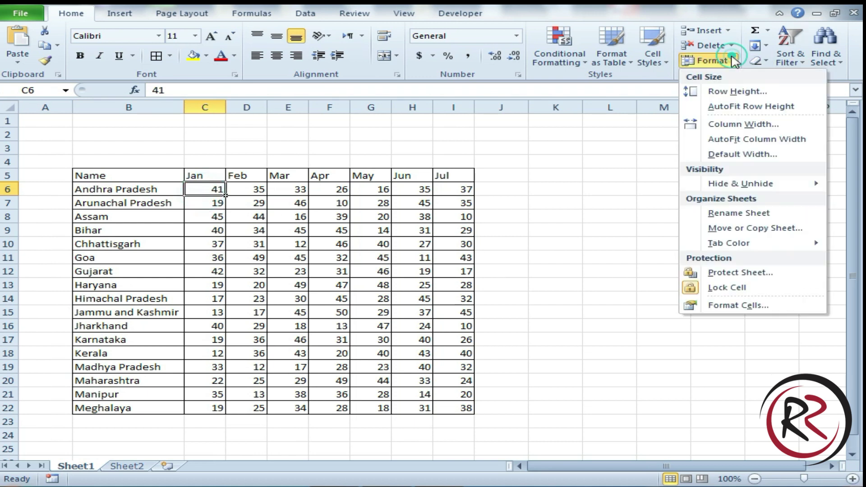
pyautogui.moveTo(740, 183)
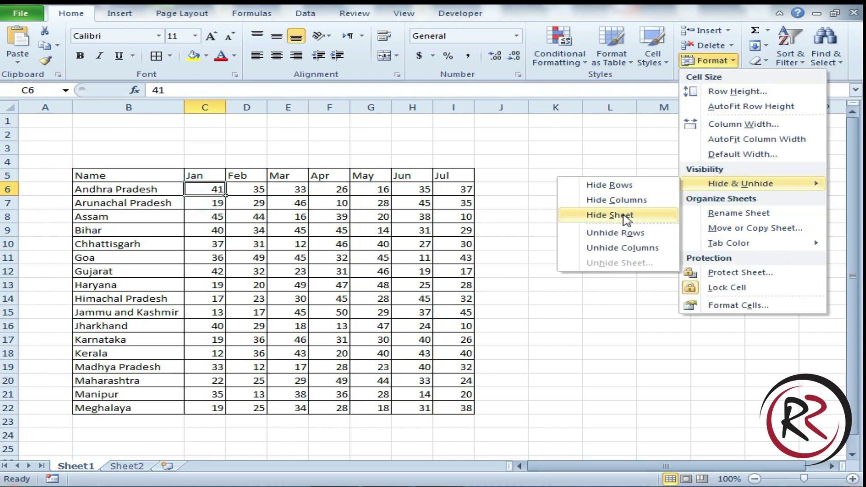
# Hide Sheet1, unhide it again, then select Chhattisgarh's May value.
pyautogui.click(623, 215)
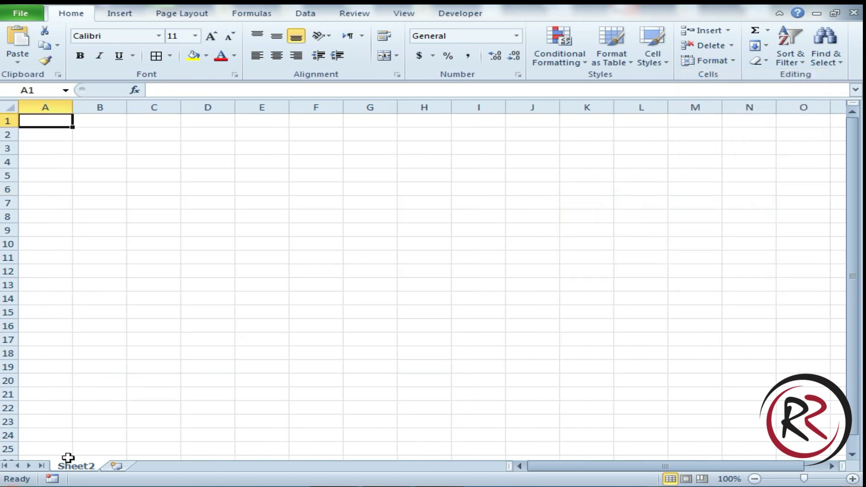
pyautogui.click(708, 61)
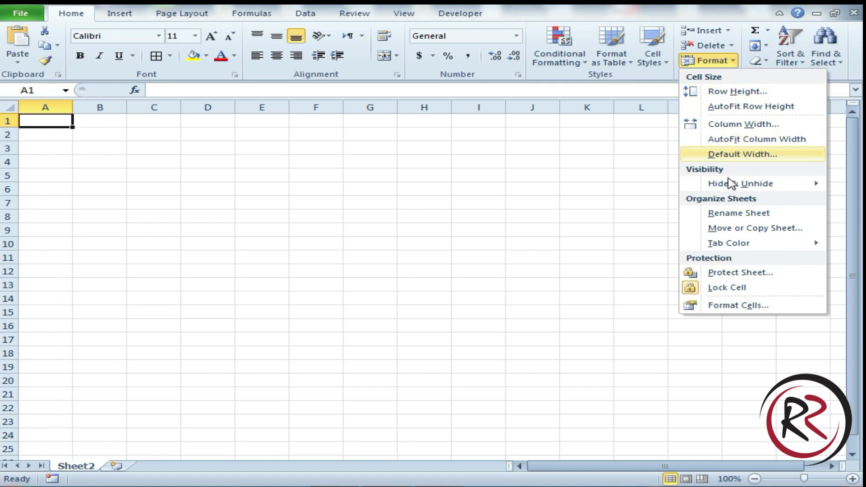
pyautogui.moveTo(740, 183)
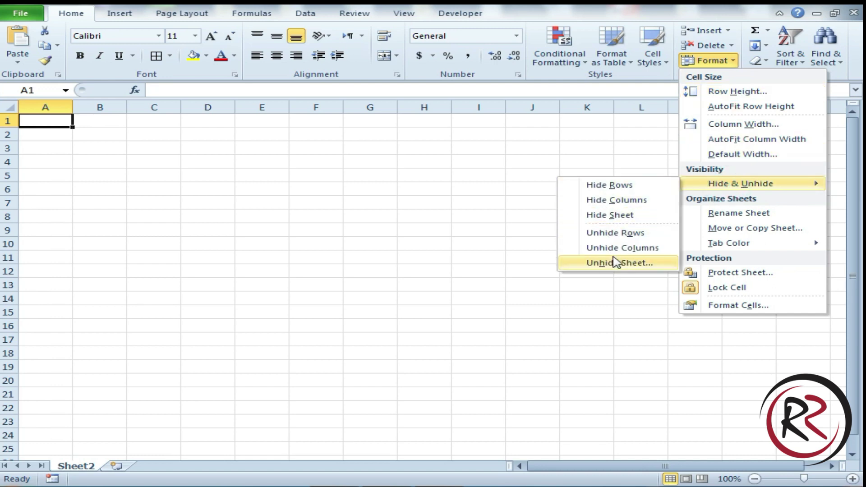
pyautogui.click(615, 262)
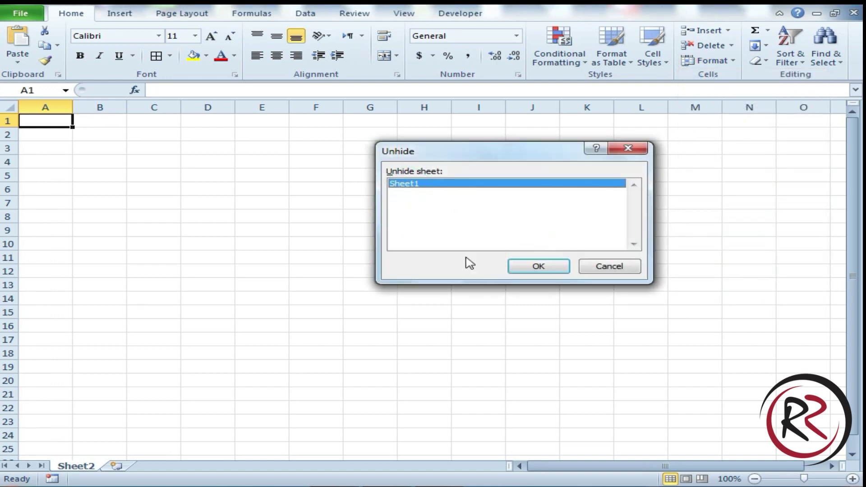
pyautogui.click(537, 266)
pyautogui.click(371, 243)
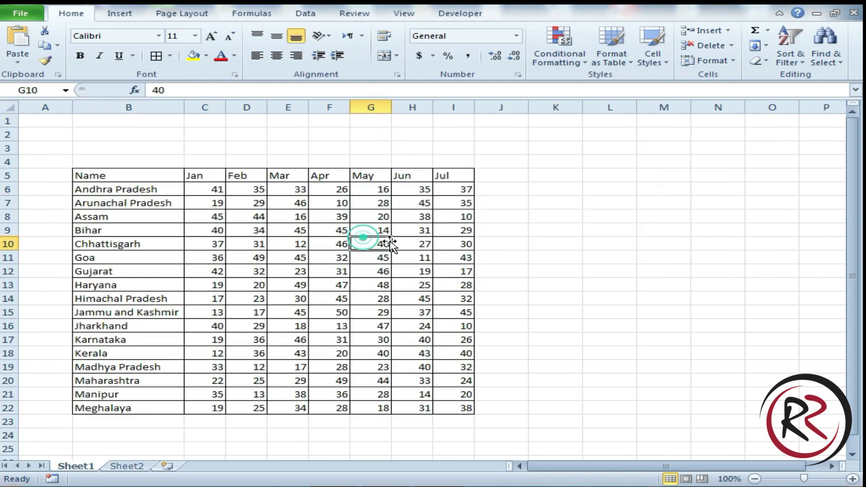
pyautogui.click(712, 61)
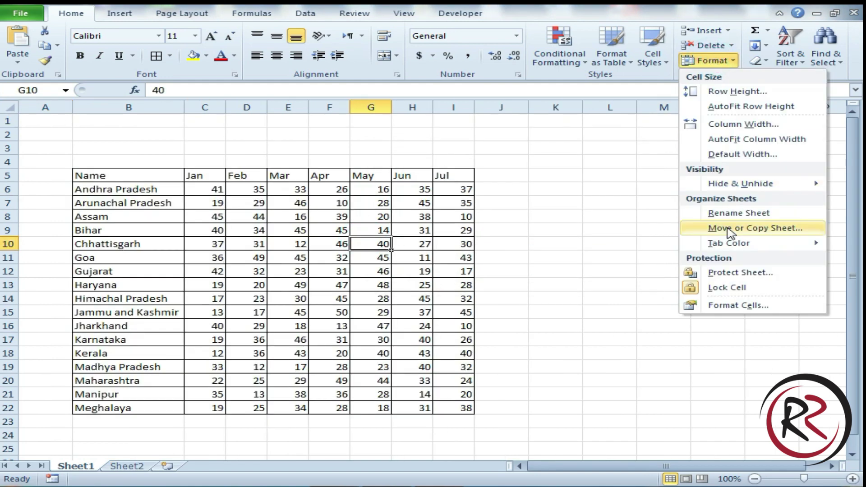
# Rename the Sheet1 tab to jan2020 via Format > Rename Sheet.
pyautogui.click(342, 291)
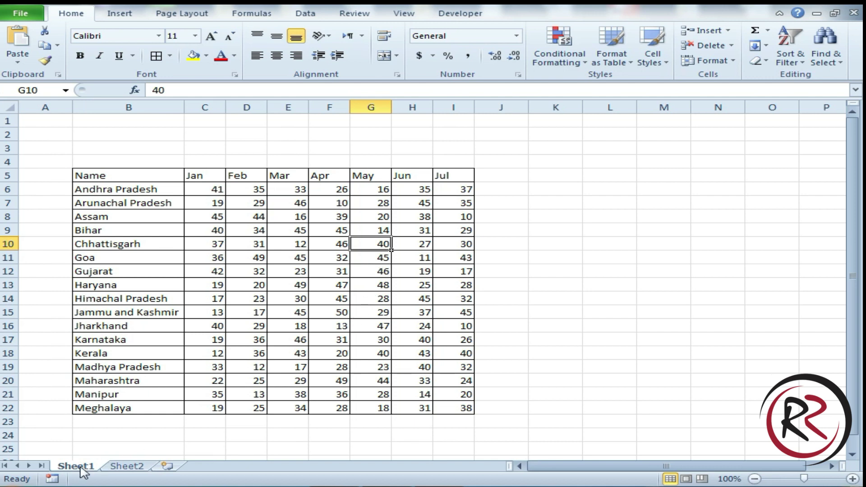
pyautogui.click(712, 60)
pyautogui.moveTo(740, 183)
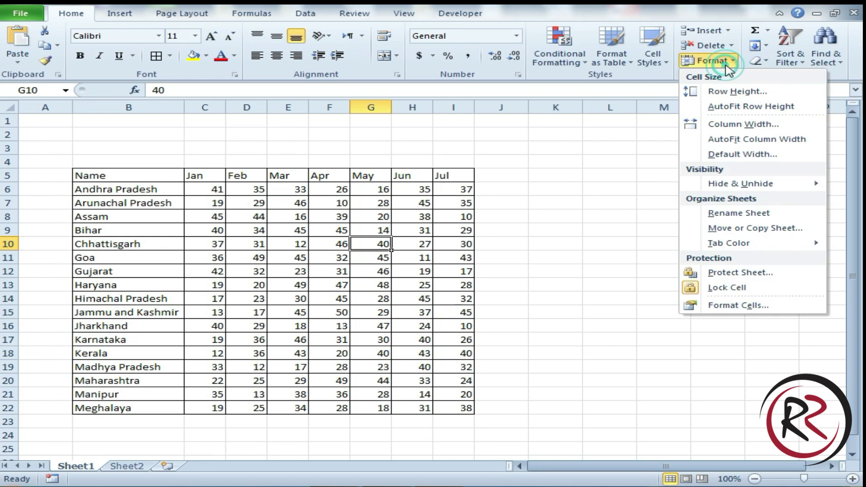
pyautogui.click(750, 214)
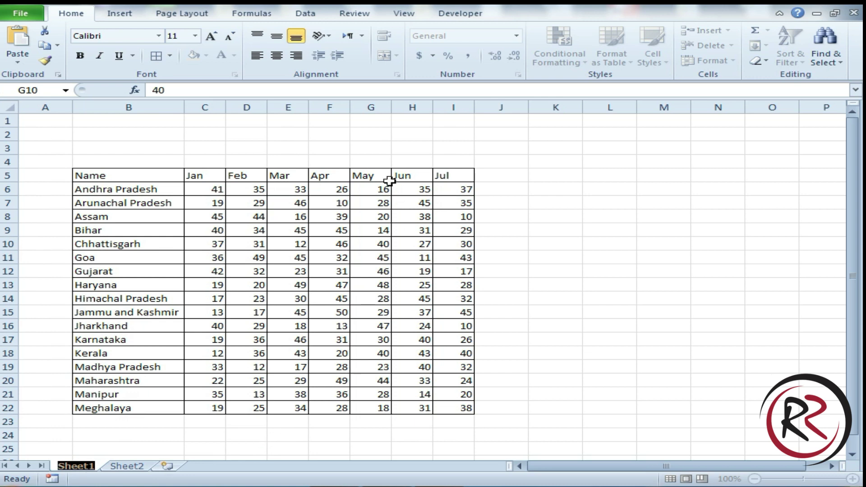
pyautogui.write('jan2020')
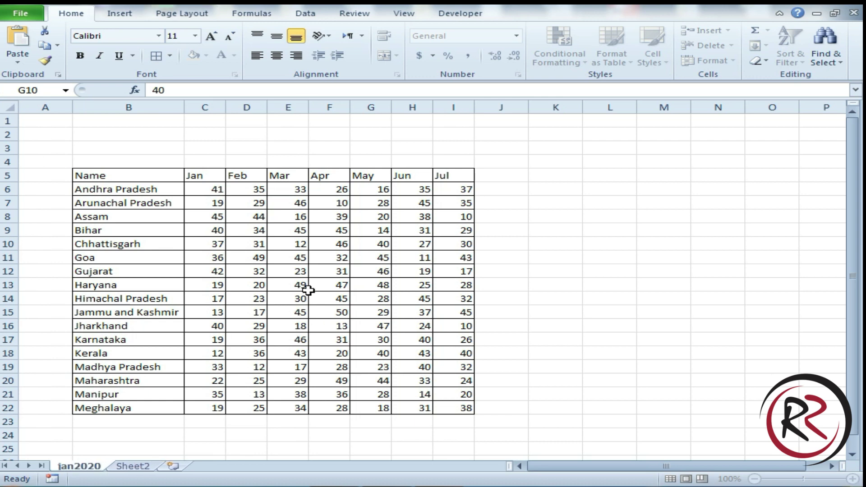
pyautogui.click(534, 249)
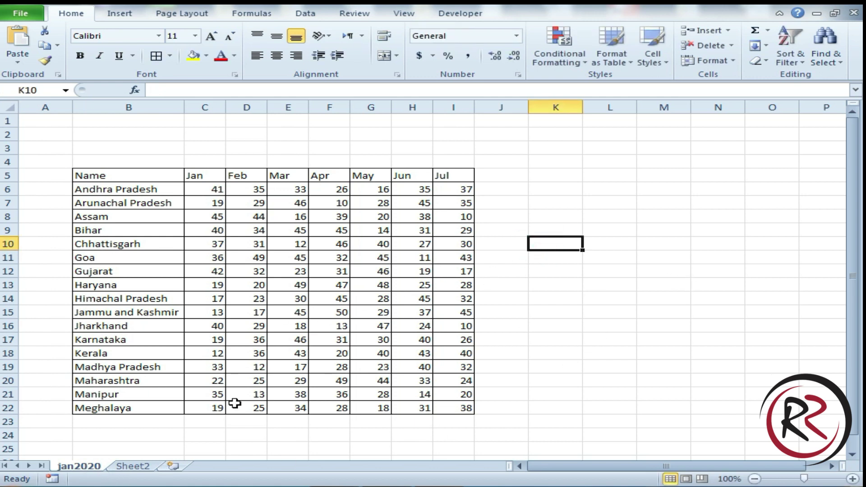
# Look over the jan2020 sheet options, select cell C12 and bring up the Format menu.
pyautogui.rightClick(89, 469)
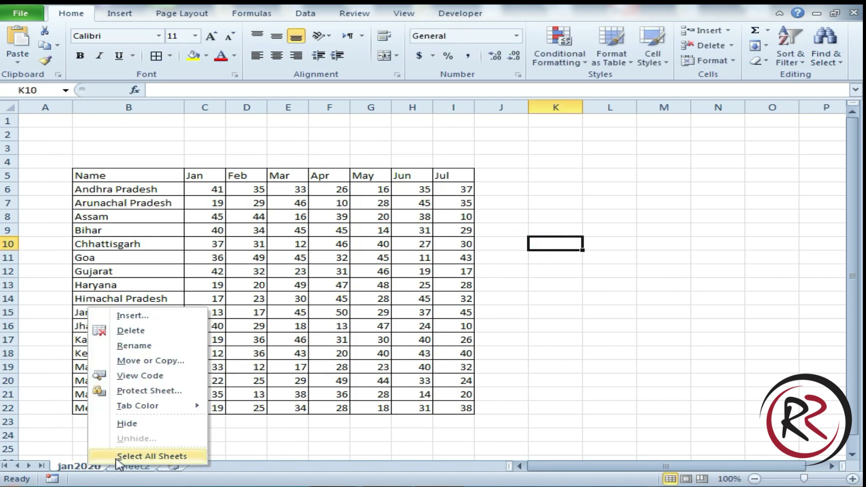
pyautogui.click(158, 347)
pyautogui.click(247, 340)
pyautogui.click(708, 60)
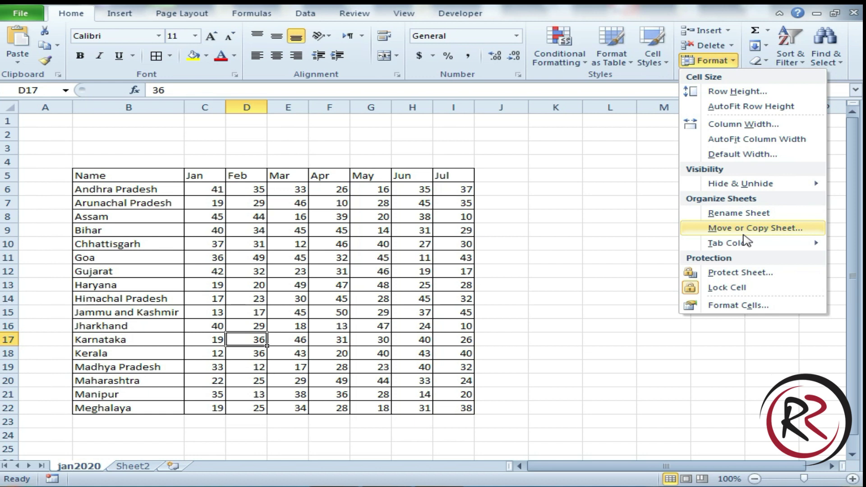
pyautogui.click(252, 323)
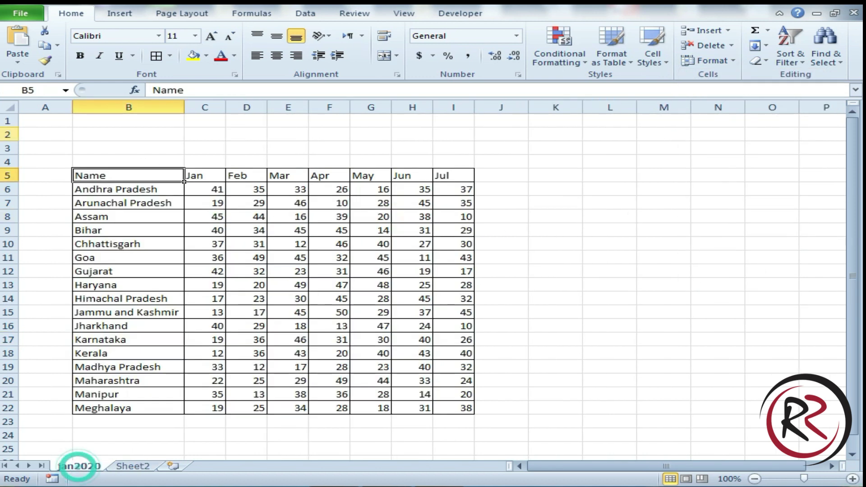
pyautogui.click(204, 243)
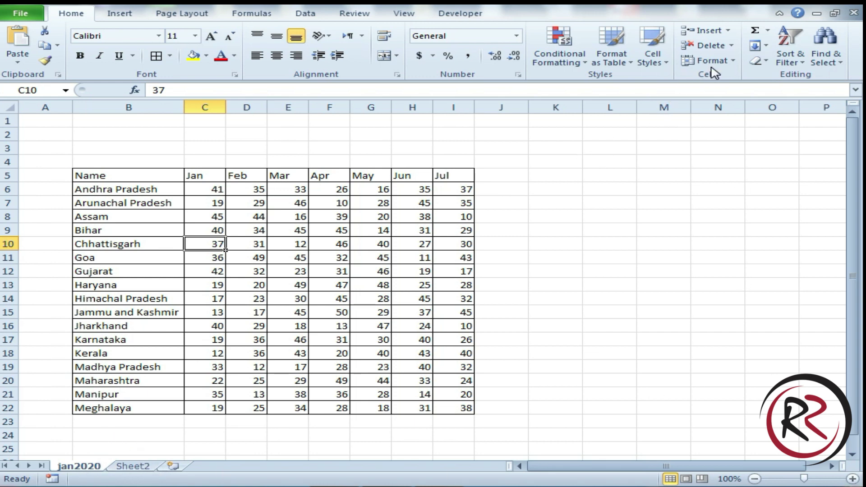
pyautogui.click(208, 271)
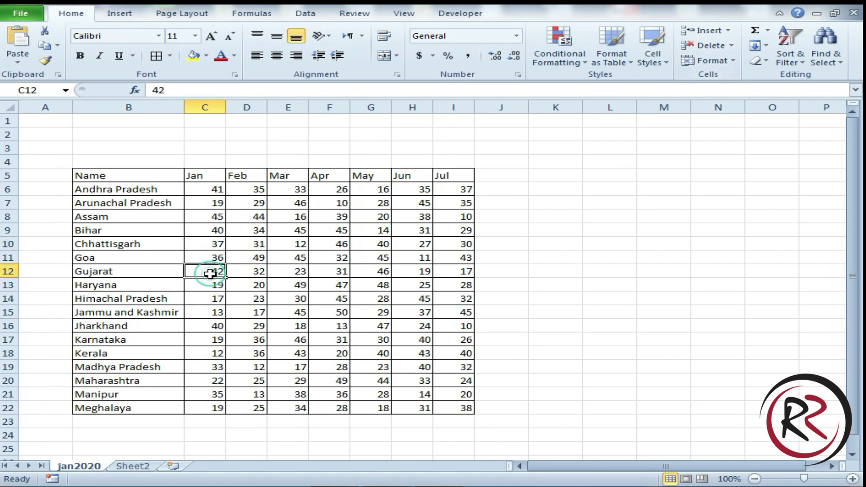
pyautogui.click(720, 63)
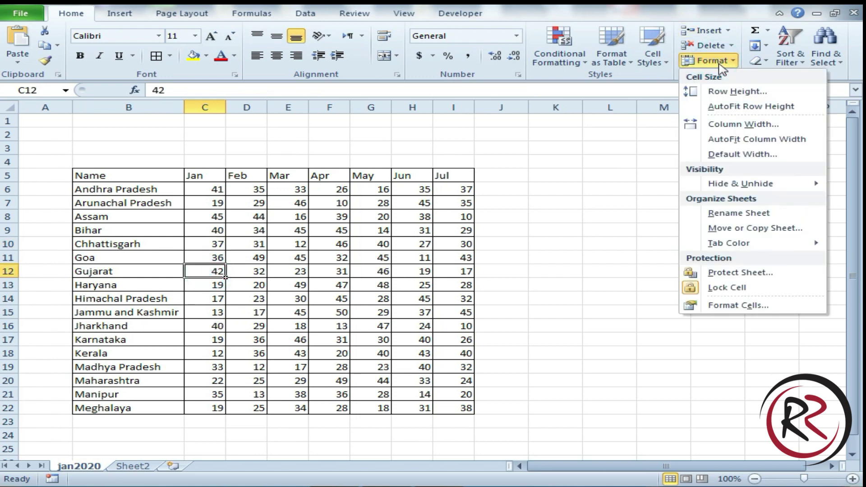
# Move jan2020 to the end, after Sheet2.
pyautogui.click(718, 230)
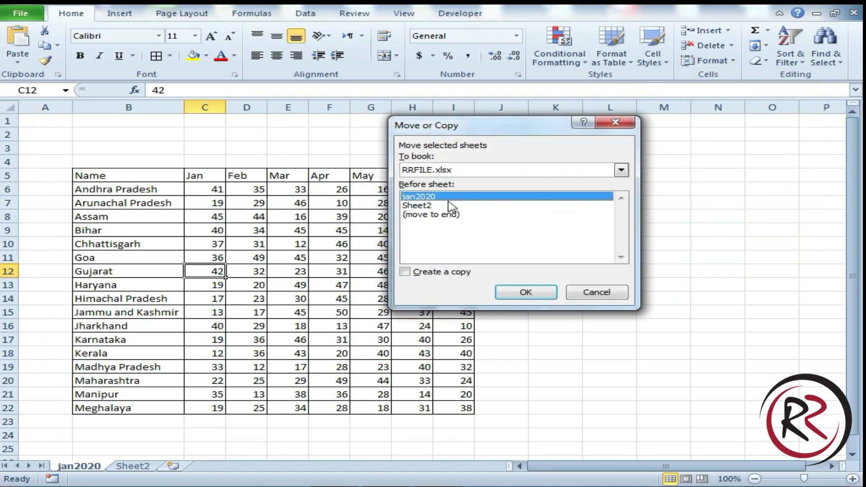
pyautogui.click(445, 216)
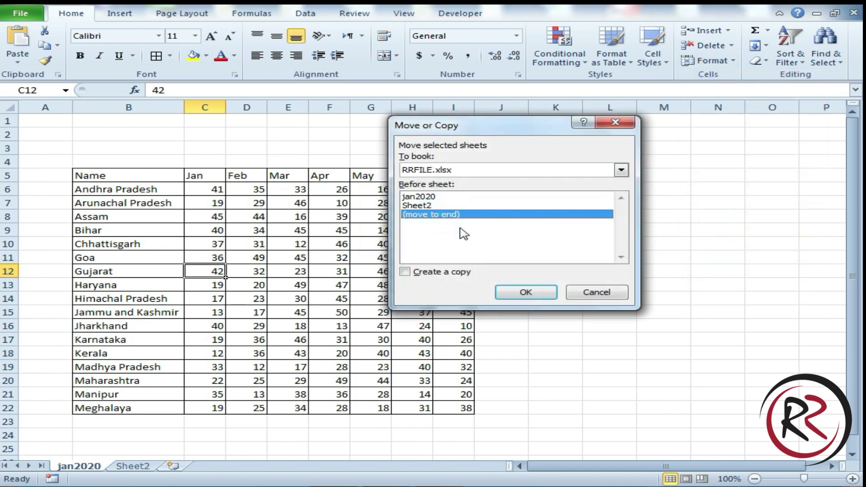
pyautogui.click(516, 291)
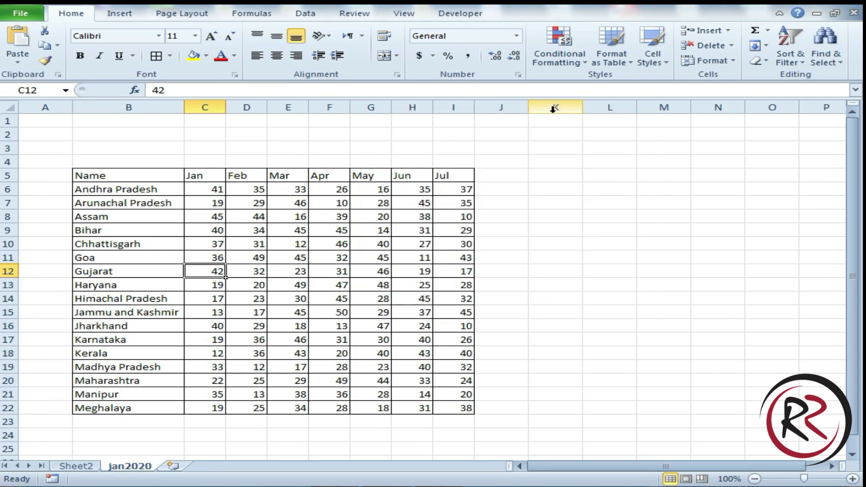
# Create a copy, jan2020 (2), placed before jan2020, and compare the two tabs.
pyautogui.click(720, 62)
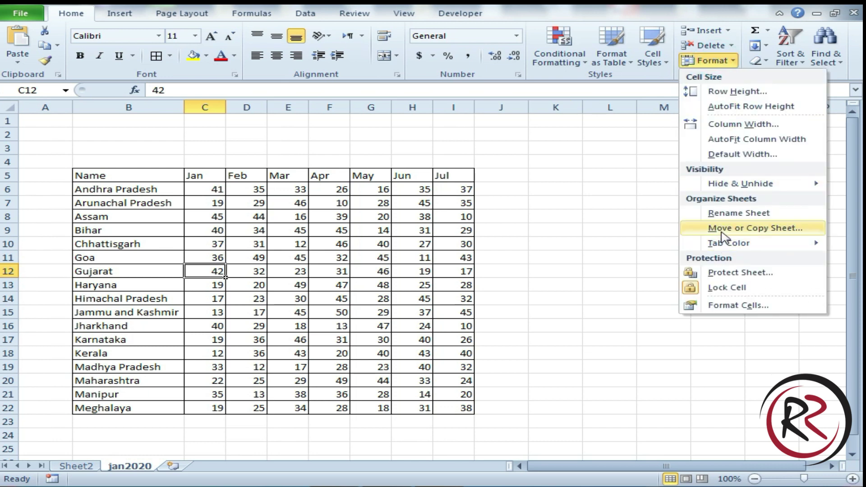
pyautogui.click(720, 229)
pyautogui.click(427, 272)
pyautogui.click(429, 206)
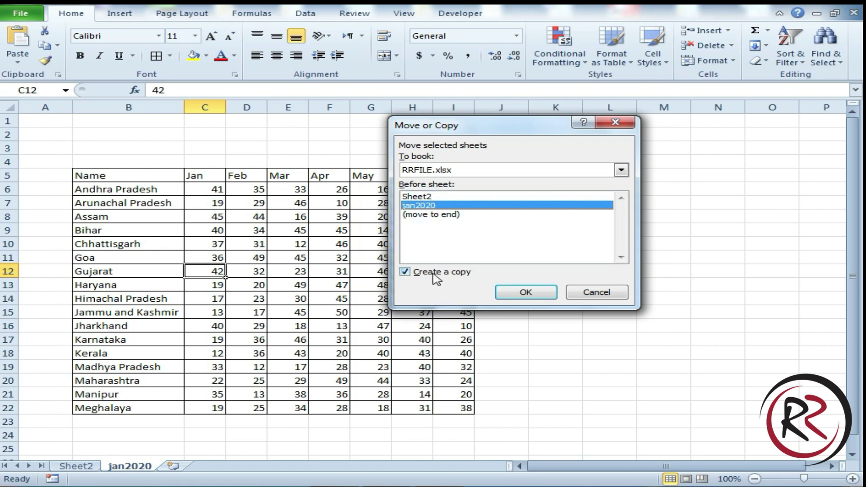
pyautogui.click(545, 298)
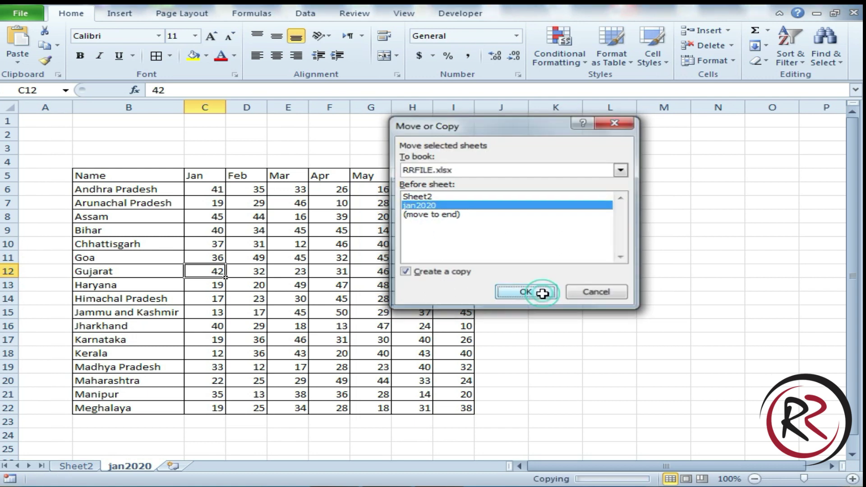
pyautogui.click(198, 469)
pyautogui.click(149, 466)
pyautogui.click(205, 466)
pyautogui.click(148, 467)
pyautogui.click(201, 467)
pyautogui.click(165, 466)
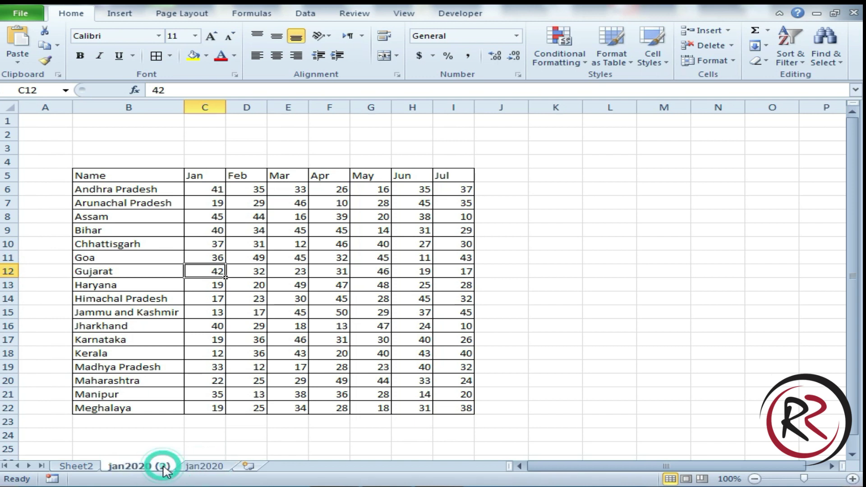
# Switch between jan2020 and jan2020 (2), then show Tab Color for jan2020 (2).
pyautogui.click(706, 62)
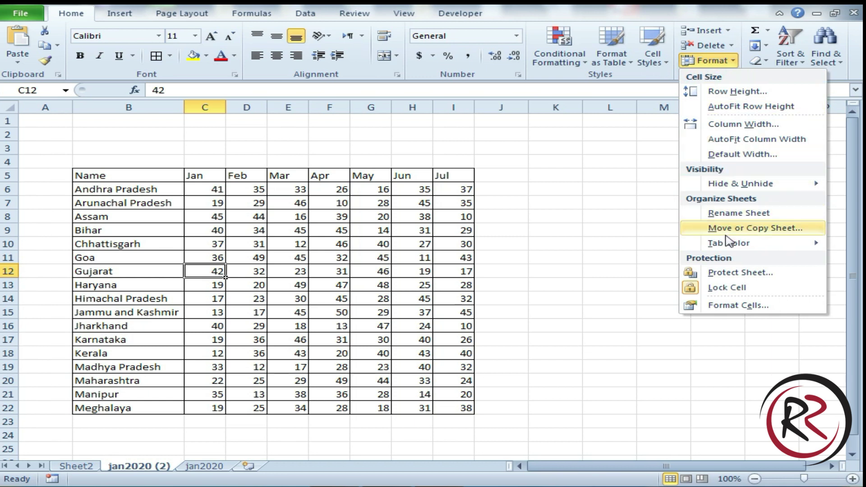
pyautogui.click(301, 416)
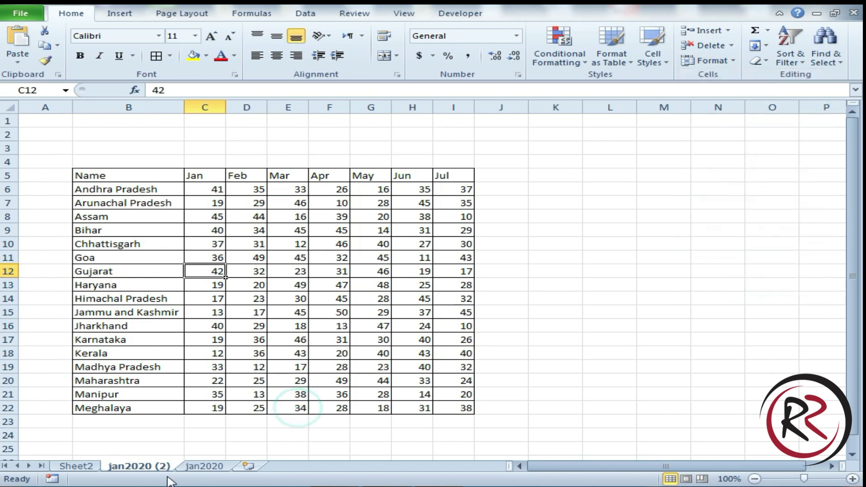
pyautogui.click(195, 467)
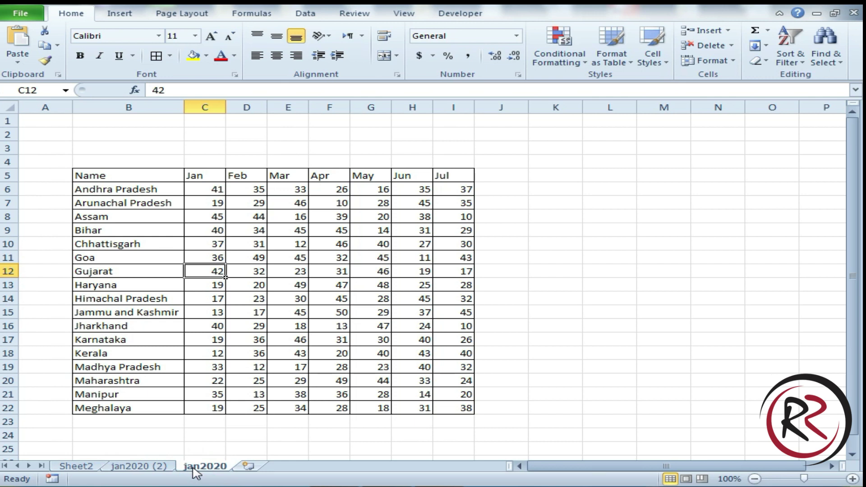
pyautogui.click(138, 466)
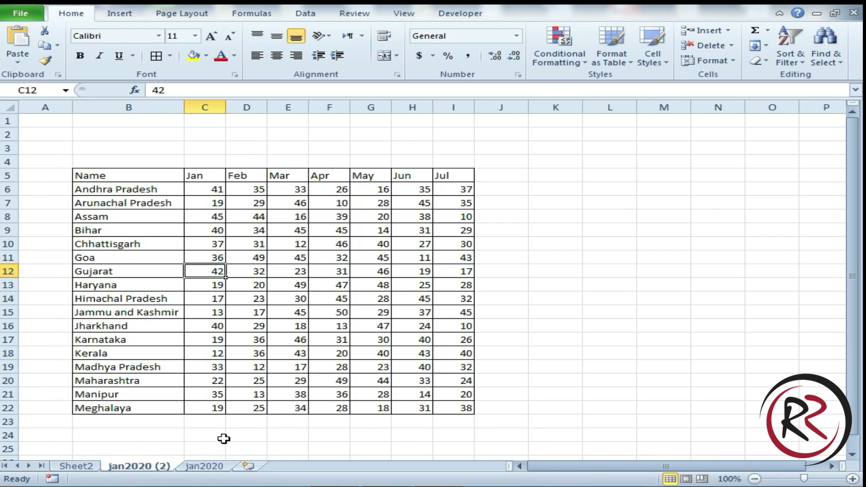
pyautogui.click(243, 325)
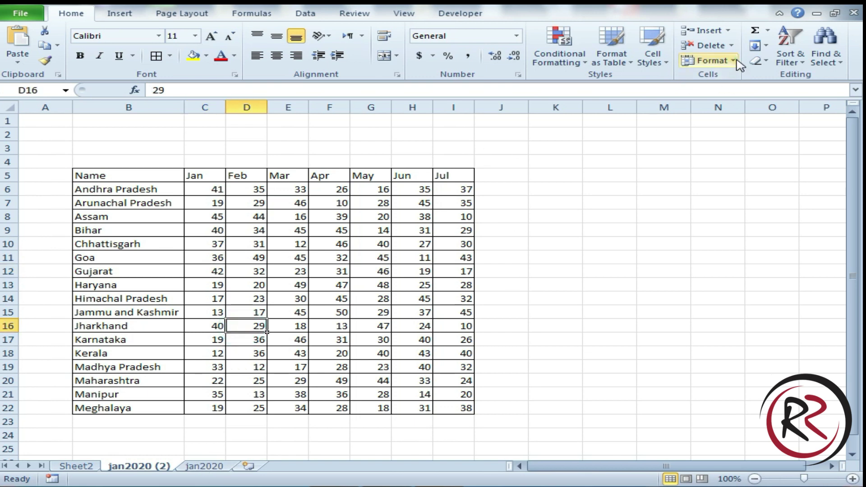
pyautogui.click(710, 60)
pyautogui.click(715, 242)
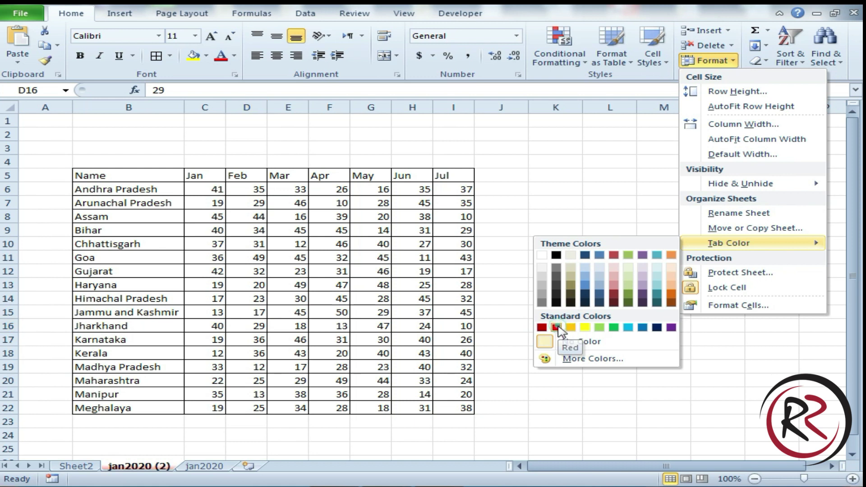
# Colour the jan2020 (2) tab red and the jan2020 tab light blue.
pyautogui.click(555, 327)
pyautogui.click(204, 465)
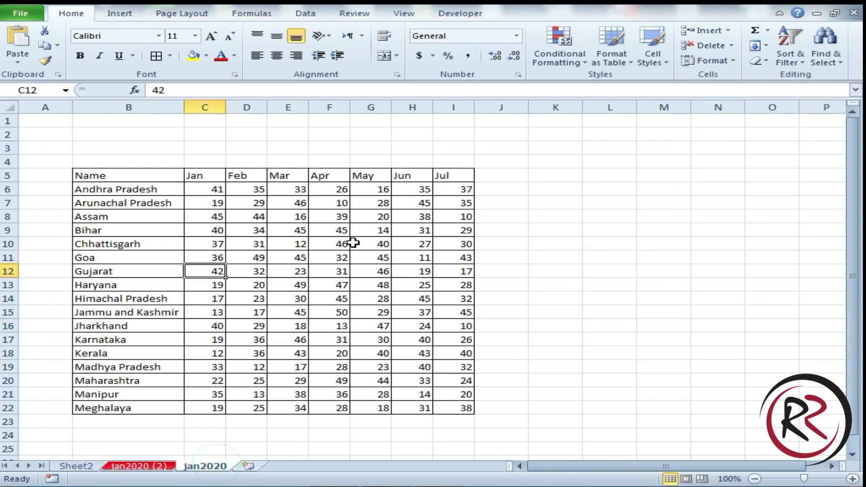
pyautogui.click(706, 61)
pyautogui.moveTo(728, 243)
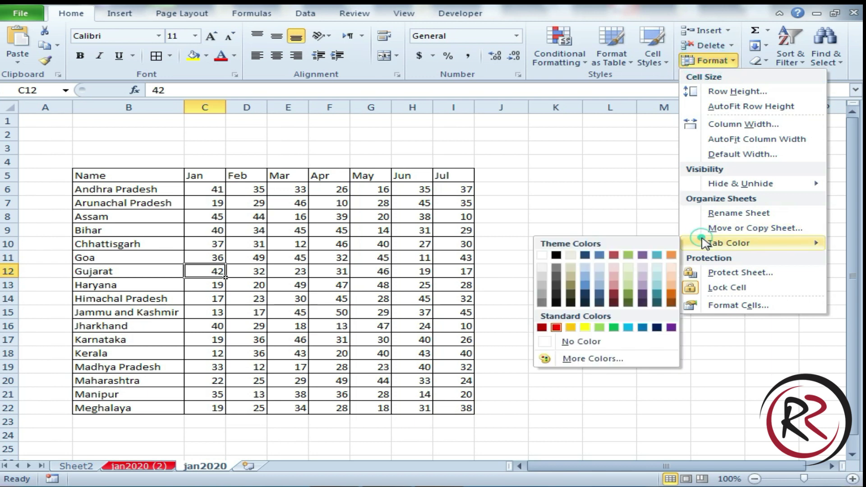
pyautogui.click(628, 328)
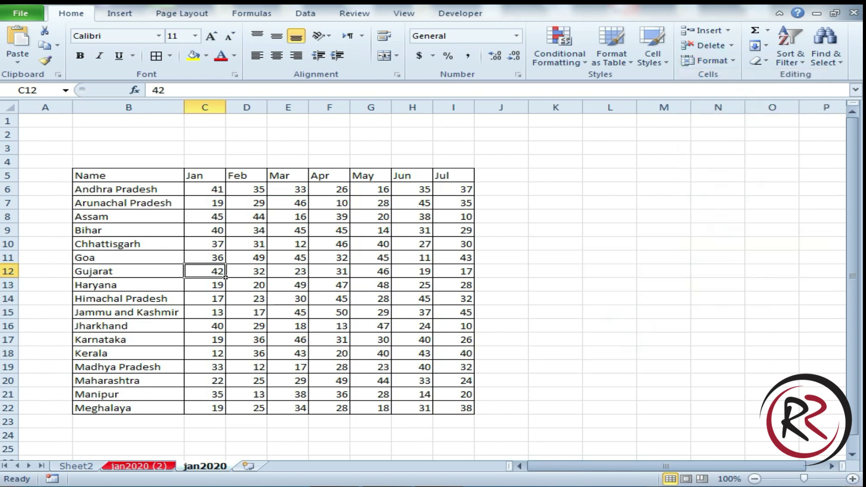
# Check Sheet2, then return to the jan2020 (2) sheet.
pyautogui.click(87, 466)
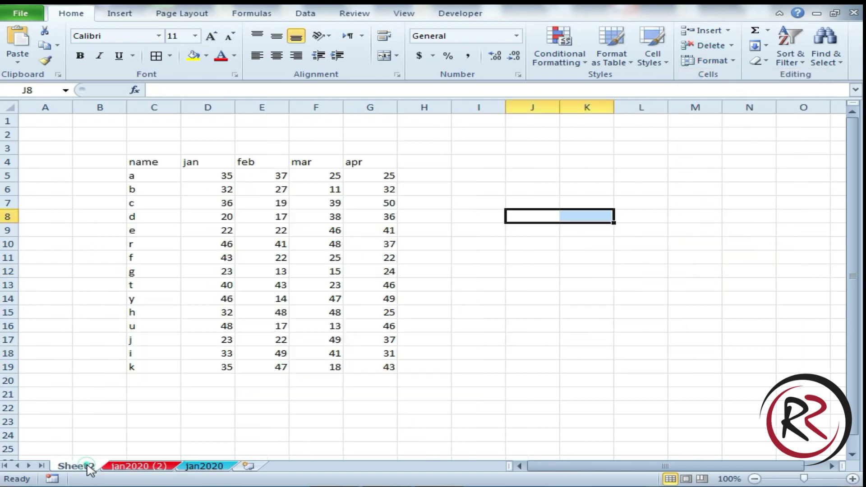
pyautogui.click(247, 381)
pyautogui.click(158, 469)
# Protect jan2020 (2) with a confirmed password, allowing only cell selection.
pyautogui.click(412, 285)
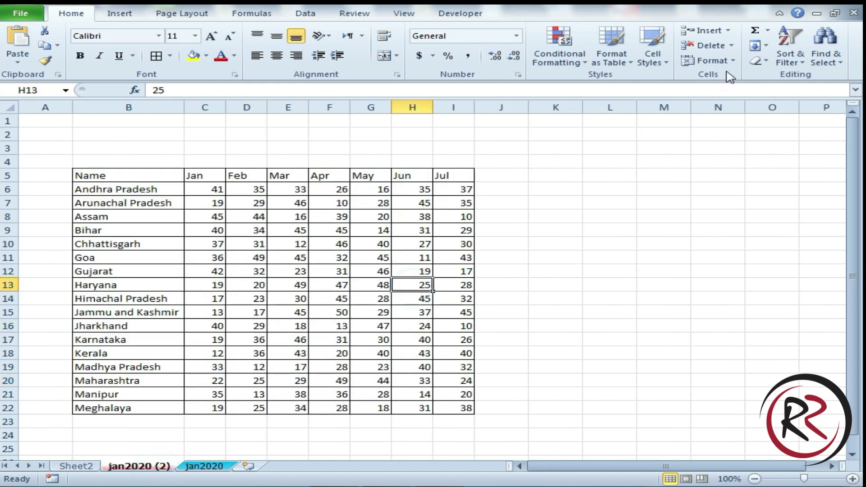
pyautogui.click(708, 60)
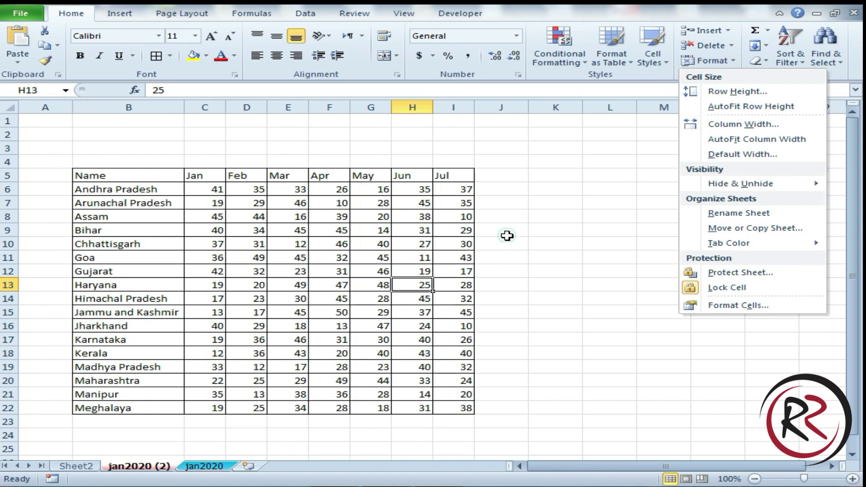
pyautogui.click(506, 235)
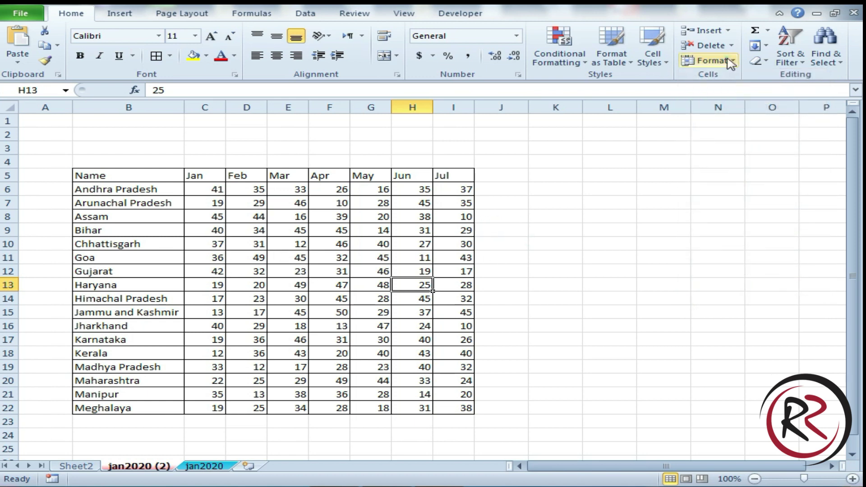
pyautogui.click(709, 61)
pyautogui.click(733, 274)
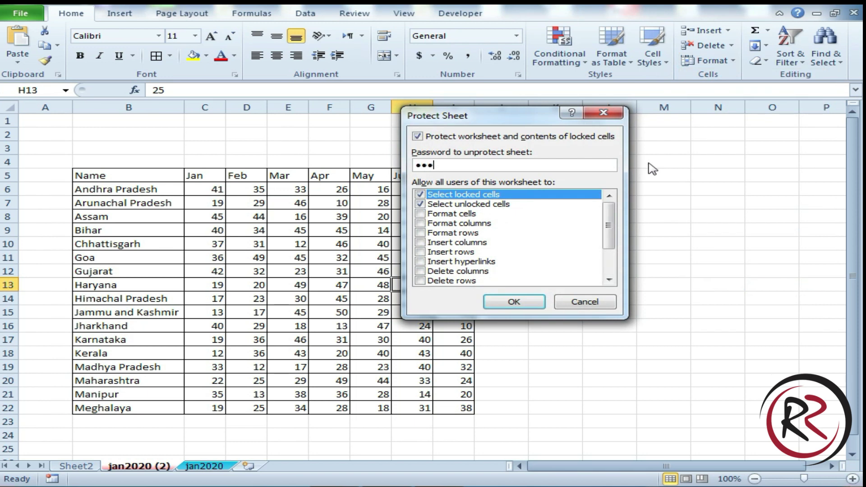
pyautogui.click(514, 301)
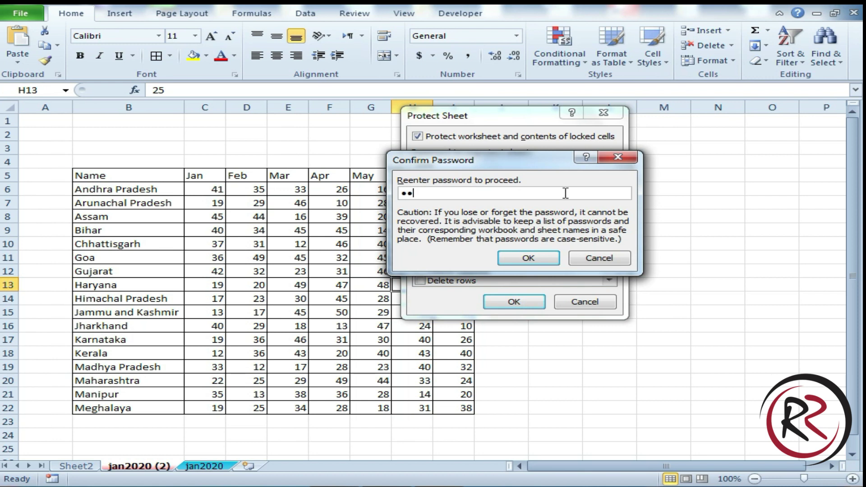
pyautogui.click(528, 258)
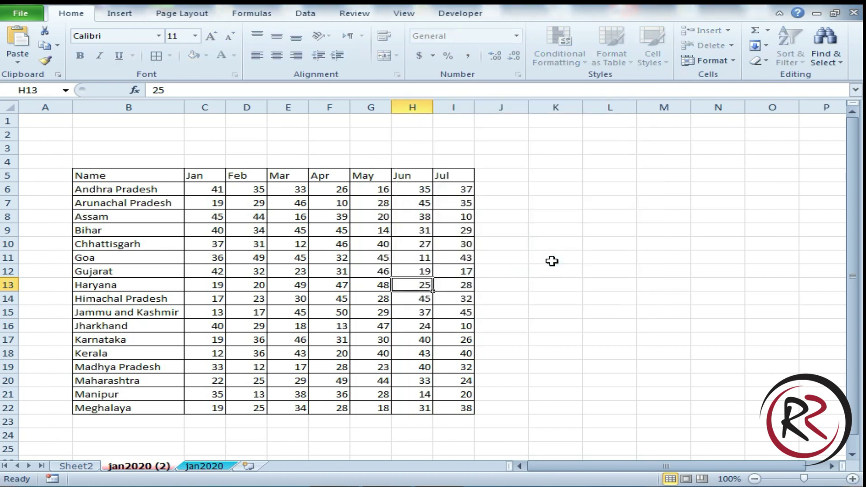
pyautogui.click(496, 231)
pyautogui.click(361, 230)
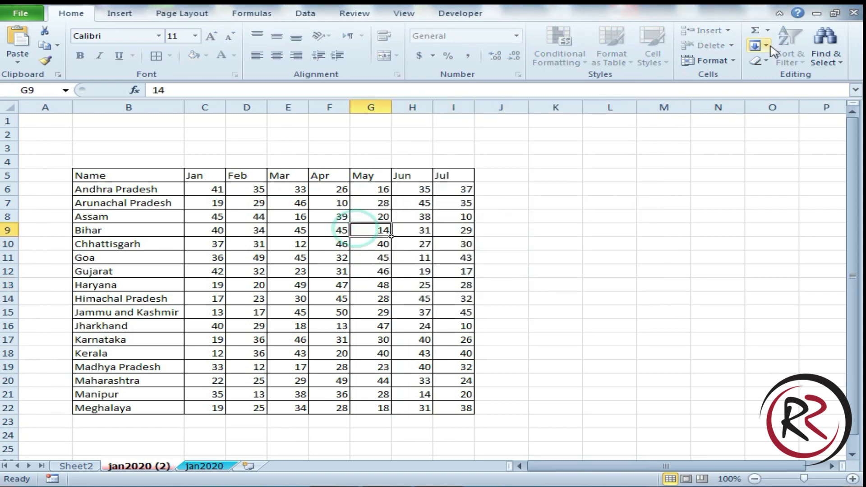
pyautogui.press('Delete')
pyautogui.press('Return')
pyautogui.press('Delete')
pyautogui.press('Return')
pyautogui.press('Delete')
pyautogui.press('Return')
pyautogui.press('Delete')
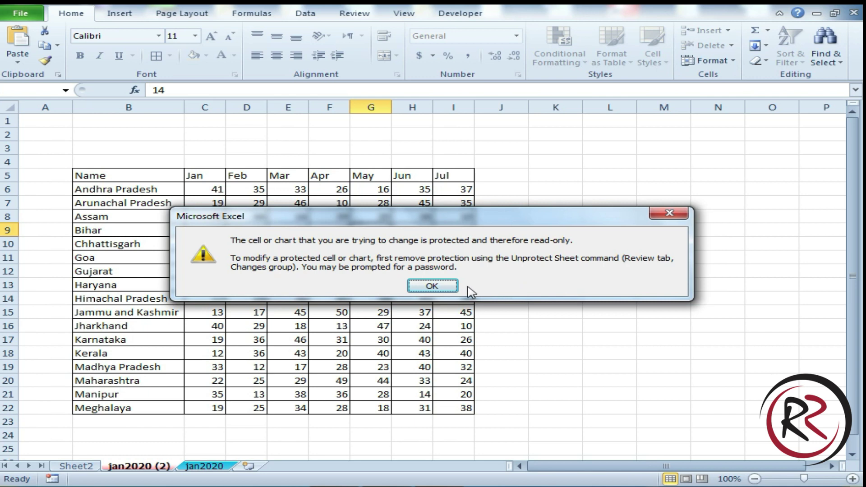
pyautogui.click(435, 284)
pyautogui.moveTo(338, 231); pyautogui.dragTo(319, 219)
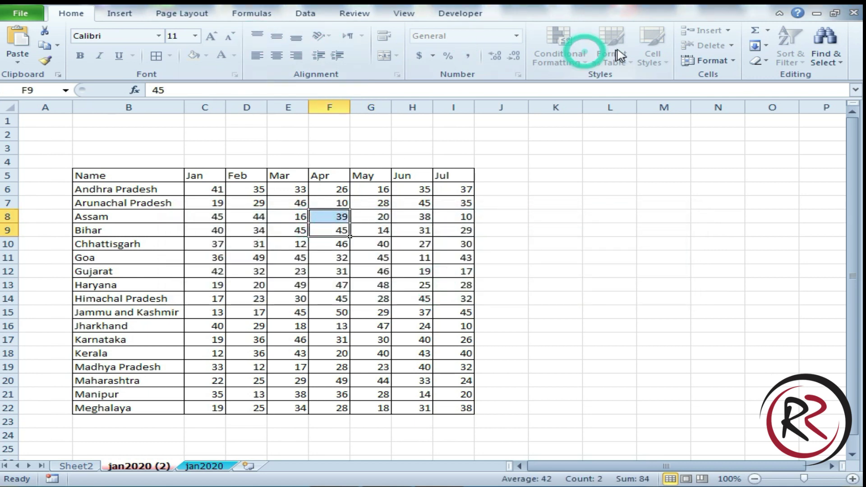
pyautogui.click(412, 257)
pyautogui.click(327, 217)
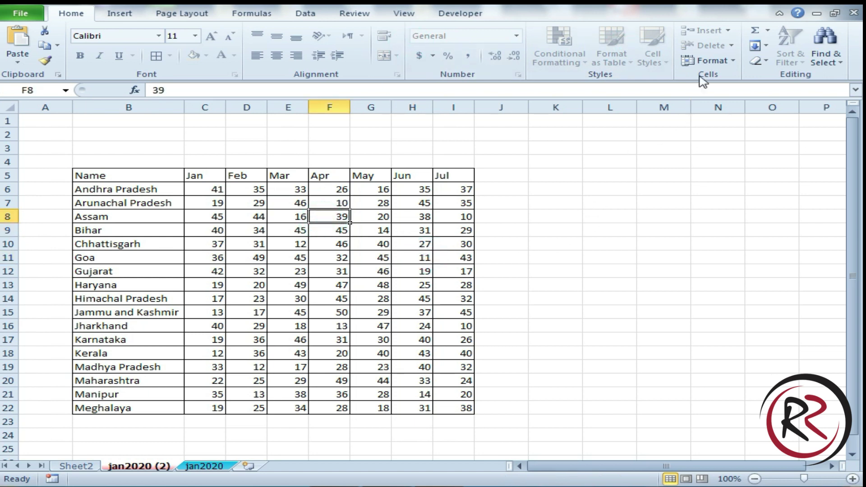
pyautogui.click(706, 61)
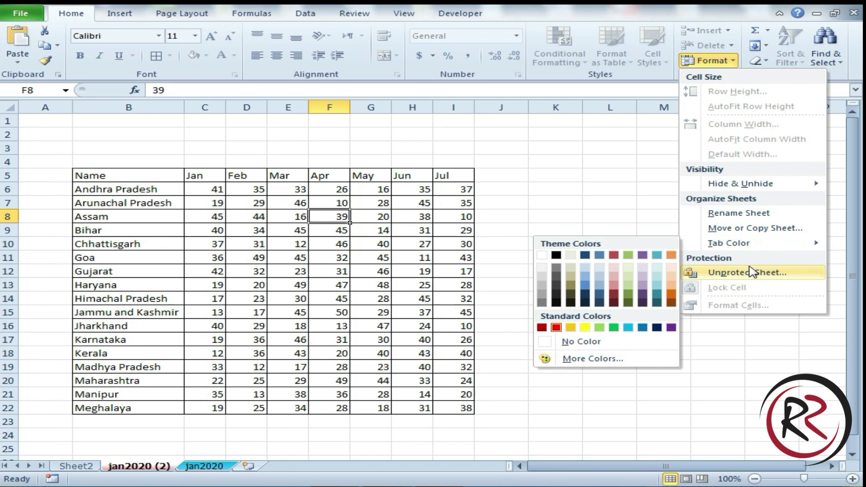
pyautogui.click(751, 273)
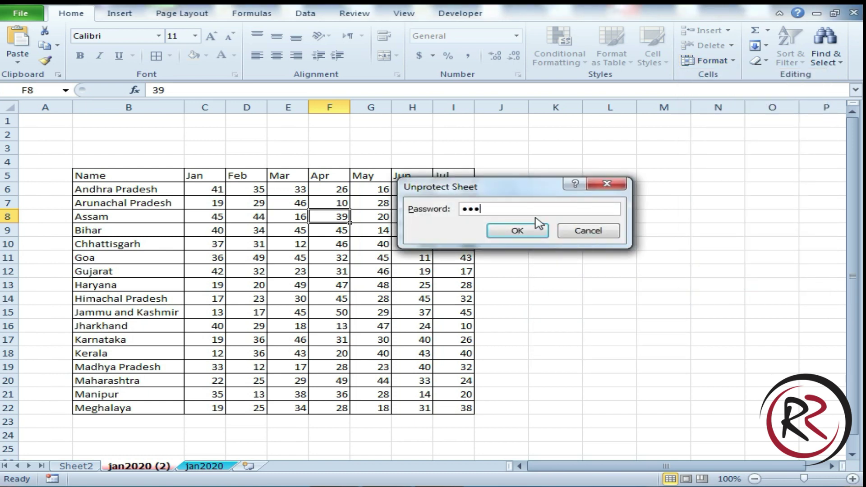
pyautogui.press('Return')
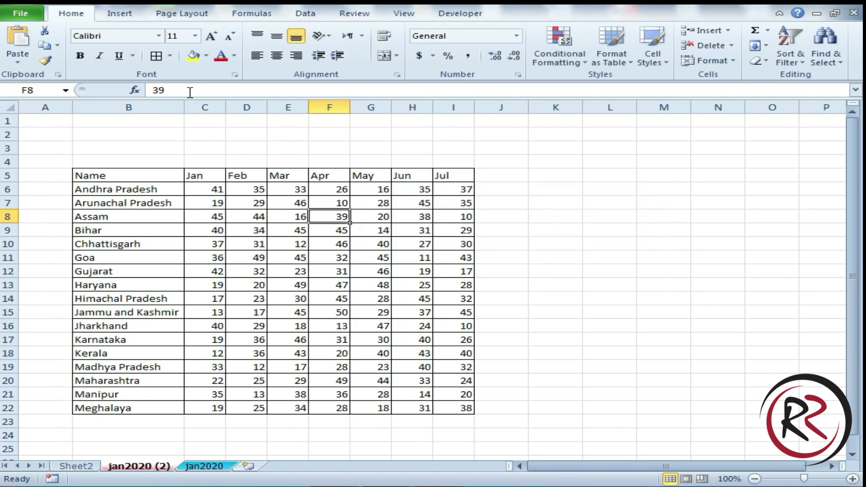
pyautogui.click(407, 202)
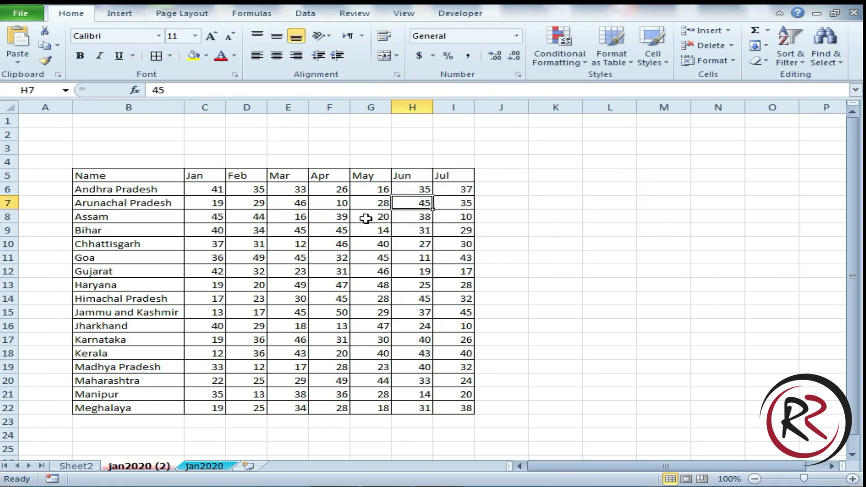
# Protect jan2020 with a confirmed password, allowing Insert columns and Insert rows.
pyautogui.click(379, 259)
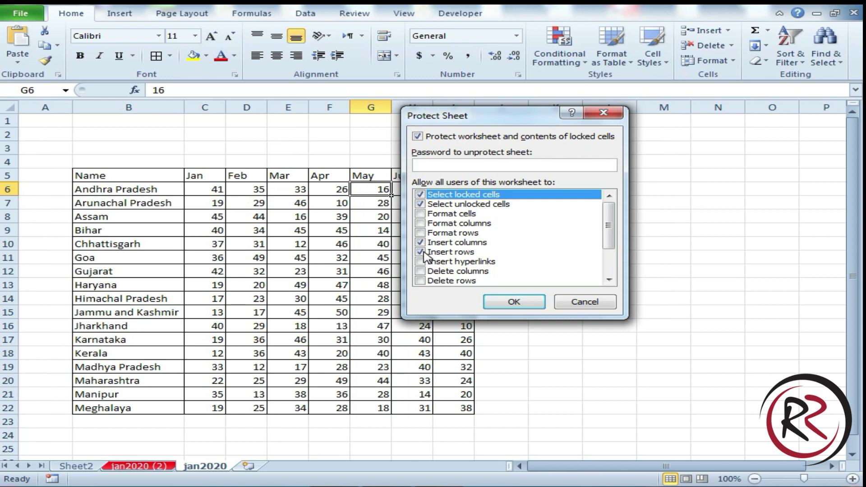
pyautogui.click(513, 304)
pyautogui.click(522, 304)
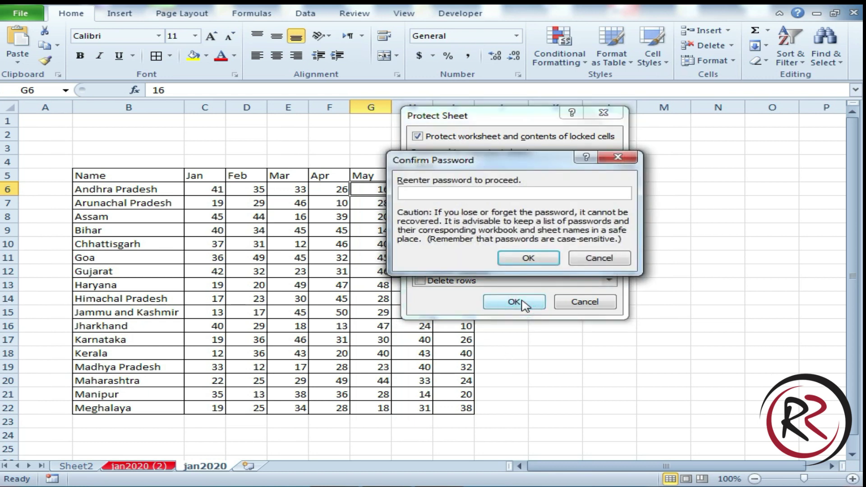
pyautogui.click(528, 257)
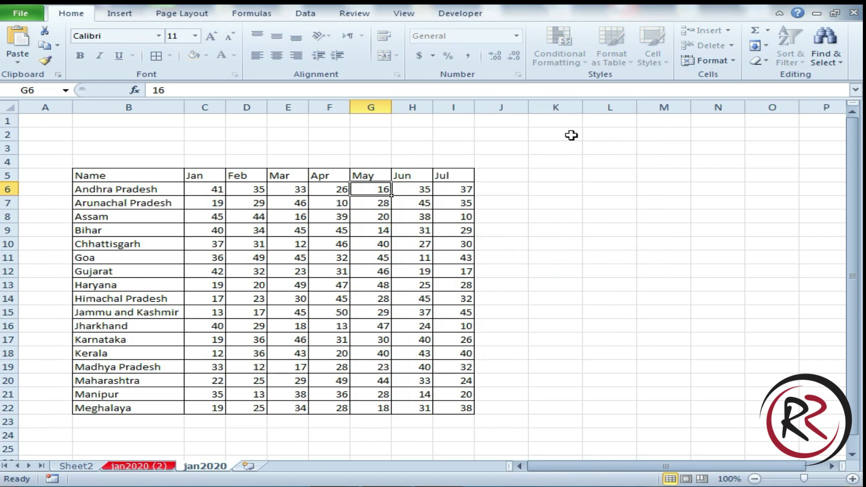
# On protected jan2020, insert a blank row above Andhra Pradesh and a column before May.
pyautogui.click(726, 30)
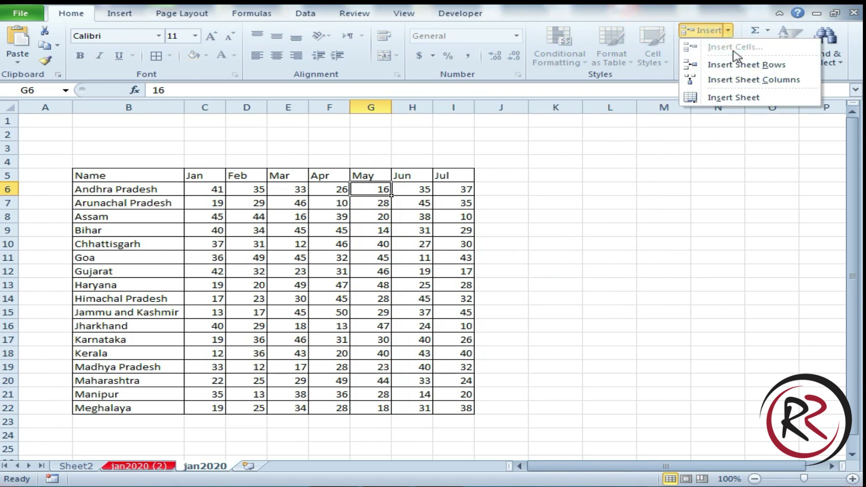
pyautogui.click(736, 65)
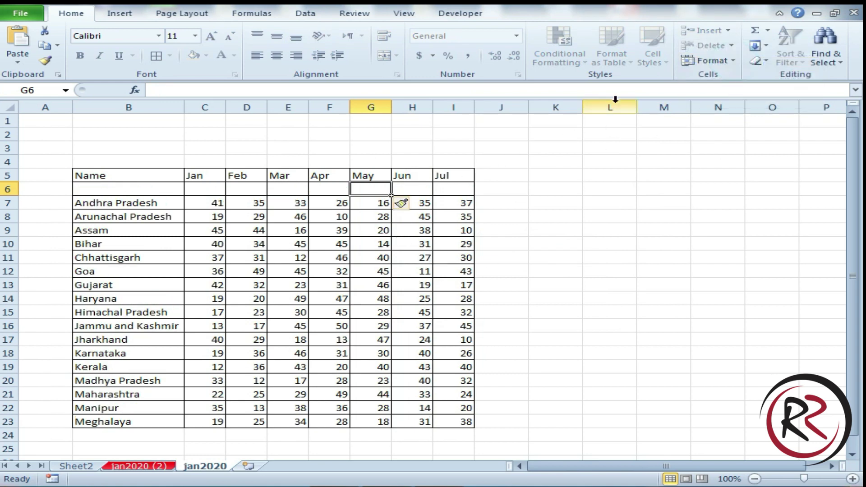
pyautogui.click(725, 31)
pyautogui.click(715, 80)
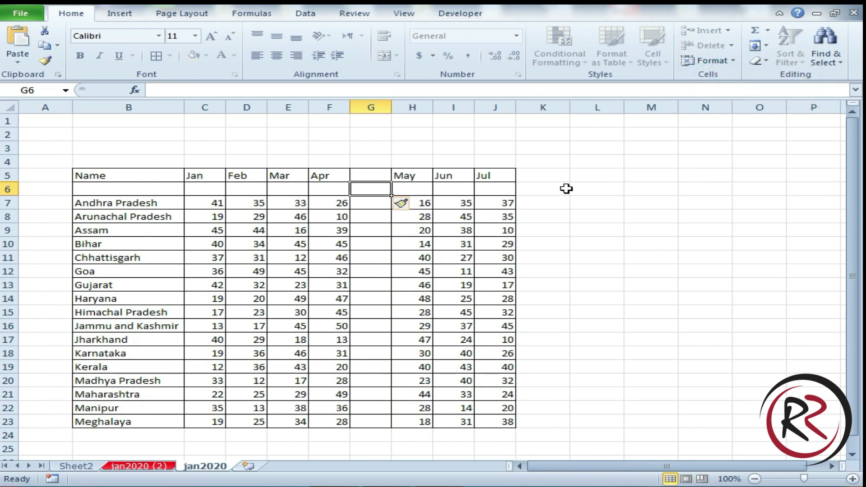
# Unprotect the jan2020 sheet by entering its password.
pyautogui.click(723, 61)
pyautogui.click(732, 273)
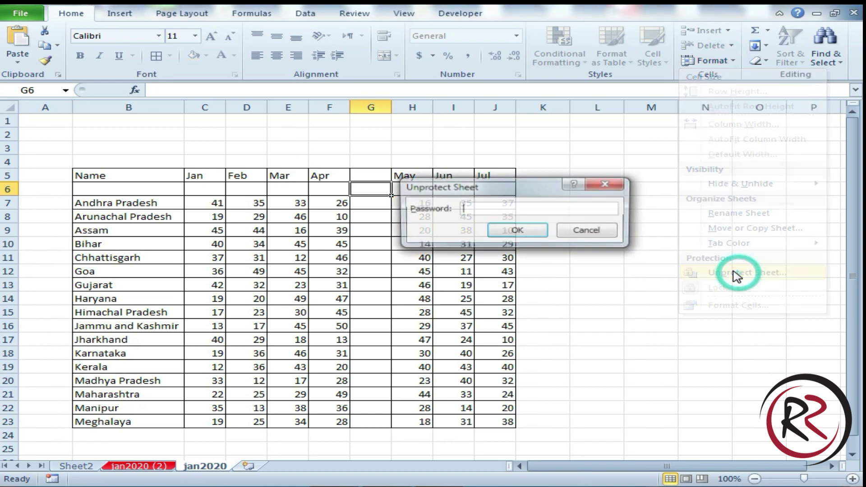
pyautogui.press('Return')
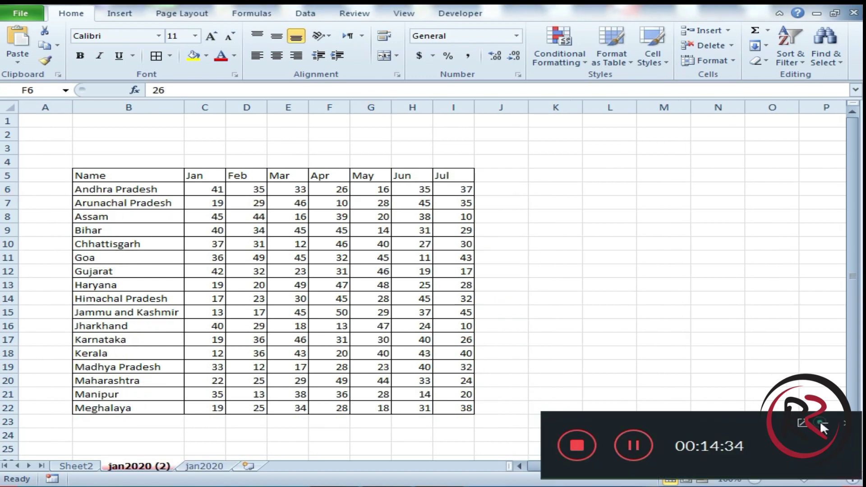
# Select the Jan–Jul figures in C6:I22 of the state table.
pyautogui.click(821, 421)
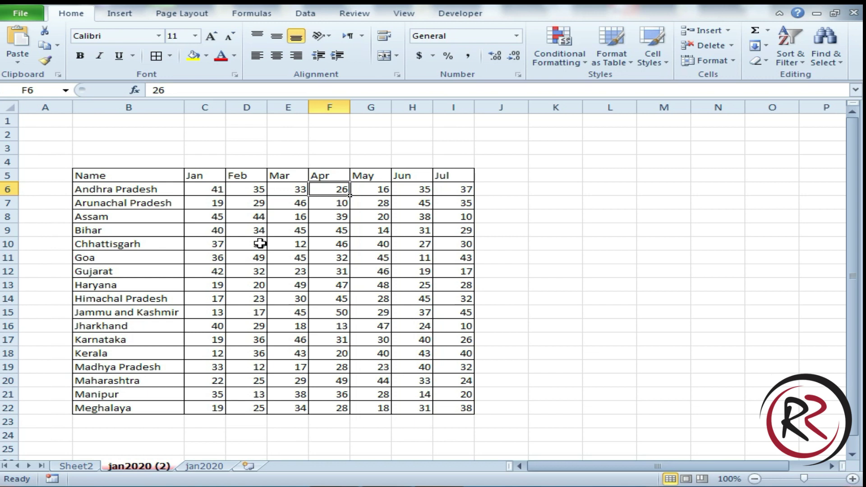
pyautogui.moveTo(205, 192)
pyautogui.mouseDown()
pyautogui.moveTo(451, 399)
pyautogui.moveTo(451, 411)
pyautogui.mouseUp()
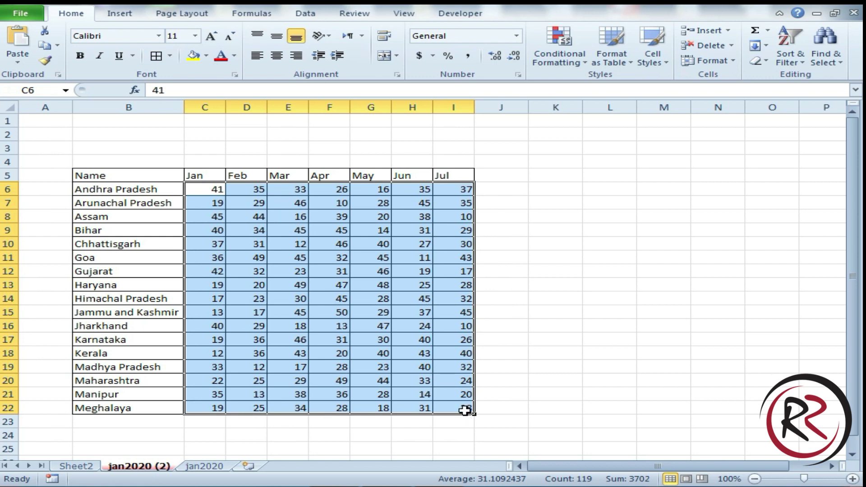
# Turn off Lock Cell for C6:I22, then protect jan2020 (2) with a confirmed password.
pyautogui.click(726, 61)
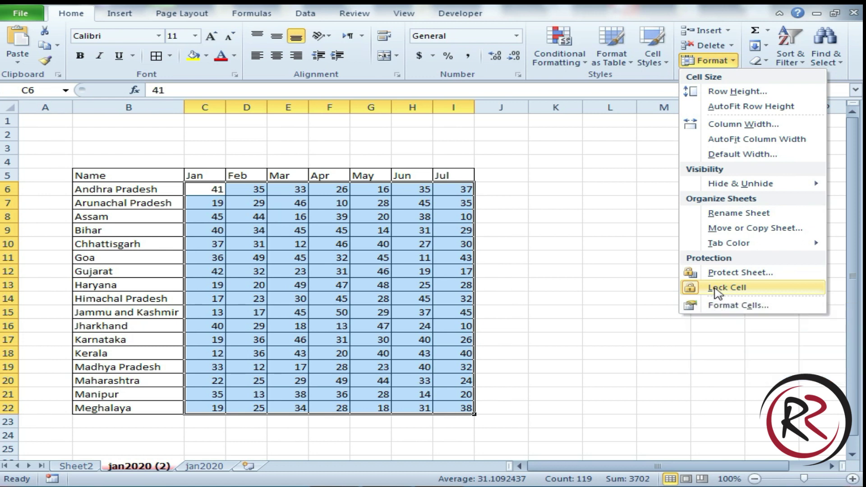
pyautogui.click(716, 288)
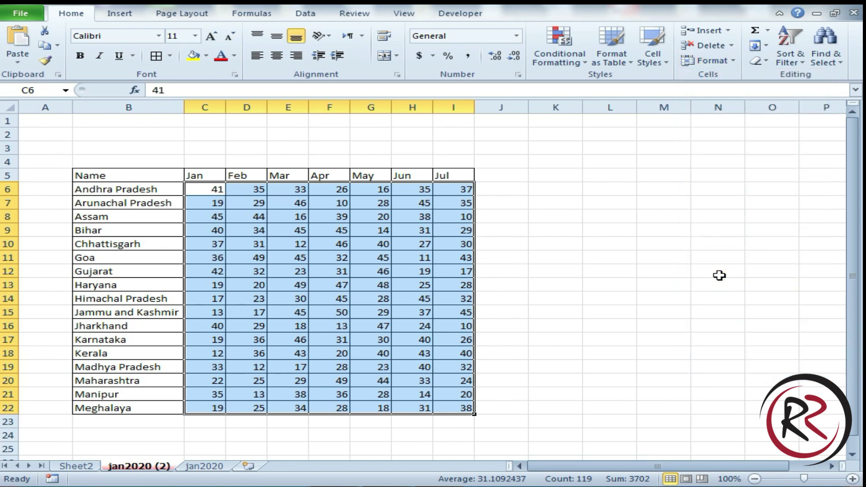
pyautogui.click(711, 63)
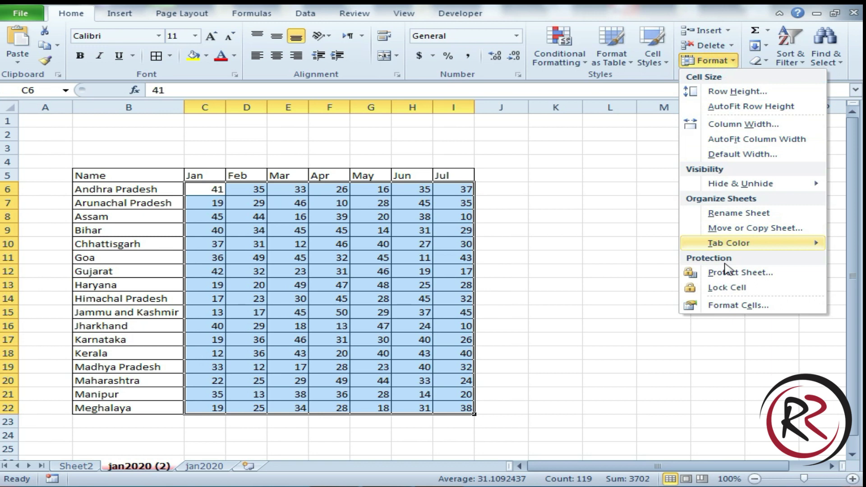
pyautogui.click(728, 273)
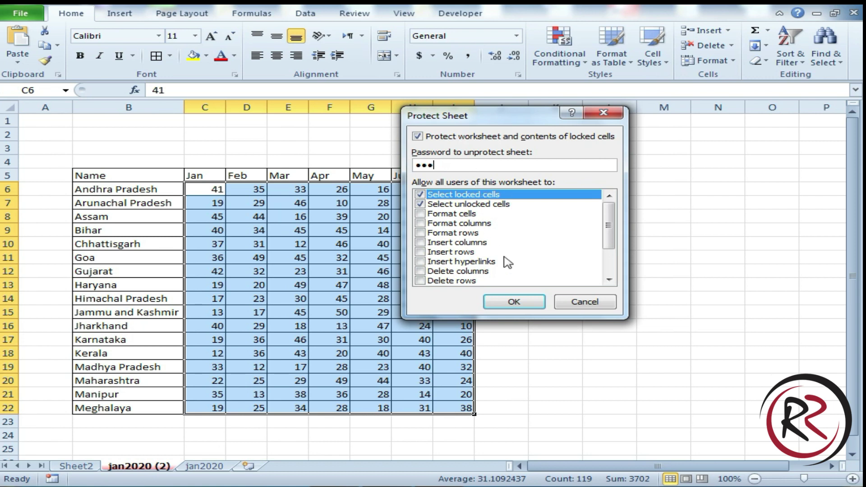
pyautogui.click(531, 307)
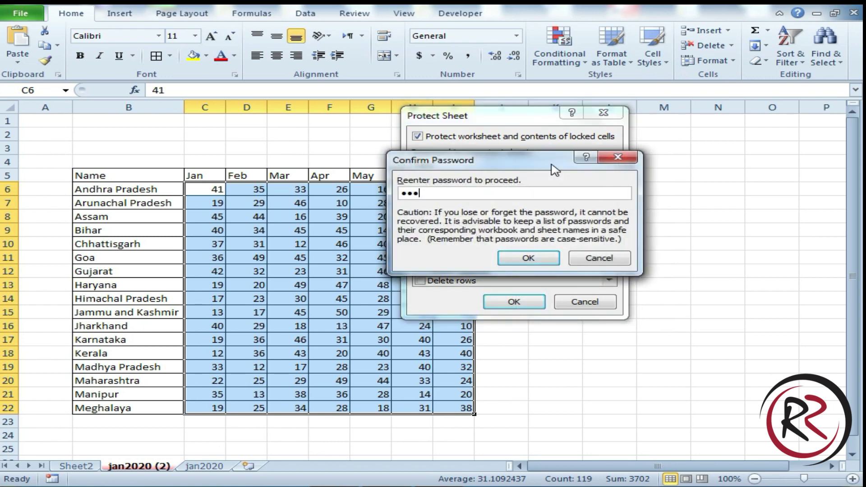
pyautogui.click(525, 257)
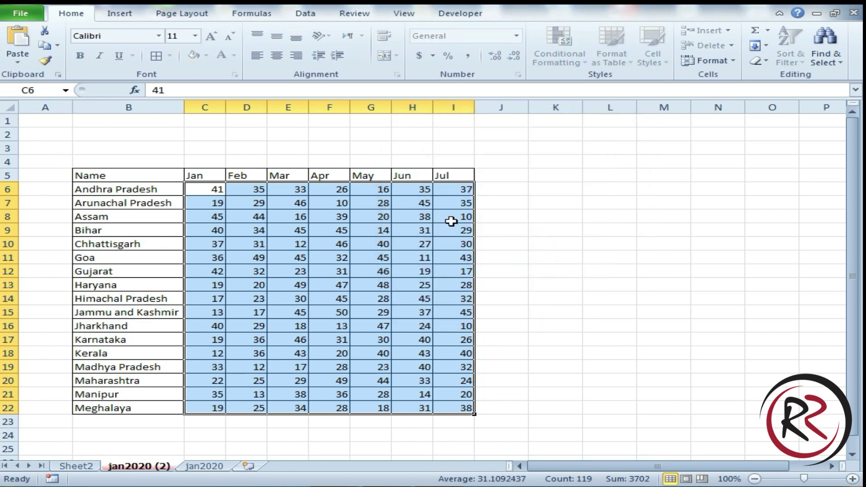
pyautogui.click(243, 134)
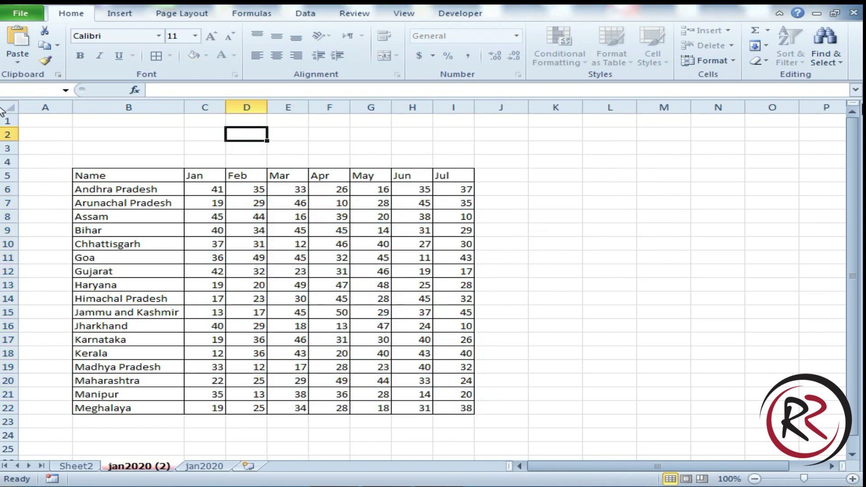
# Enter 10, 20 and 30 as the Jan figures for the first three states.
pyautogui.press('Down')
pyautogui.press('Down')
# Try editing locked state names in column B, dismissing each protected-cell warning.
pyautogui.press('Down')
pyautogui.press('Down')
pyautogui.press('Left')
pyautogui.write('10')
pyautogui.press('Return')
pyautogui.write('20')
pyautogui.press('Return')
pyautogui.write('30')
pyautogui.press('Up')
pyautogui.press('Left')
pyautogui.press('Return')
pyautogui.press('Up')
pyautogui.press('Down')
pyautogui.press('Delete')
pyautogui.press('Return')
pyautogui.press('Up')
pyautogui.press('Right')
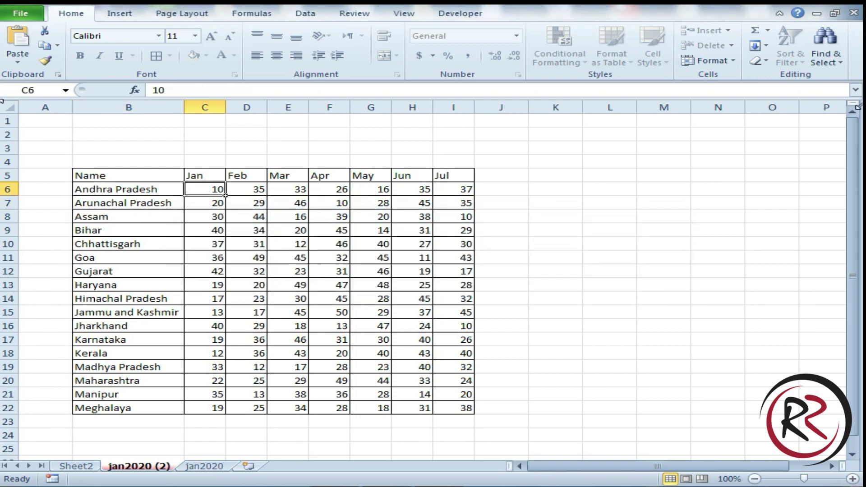
# Clear all monthly figures C6:I22, then try deleting a locked cell beside the table.
pyautogui.hotkey('ctrl', 'shift', 'Right')
pyautogui.hotkey('ctrl', 'shift', 'Down')
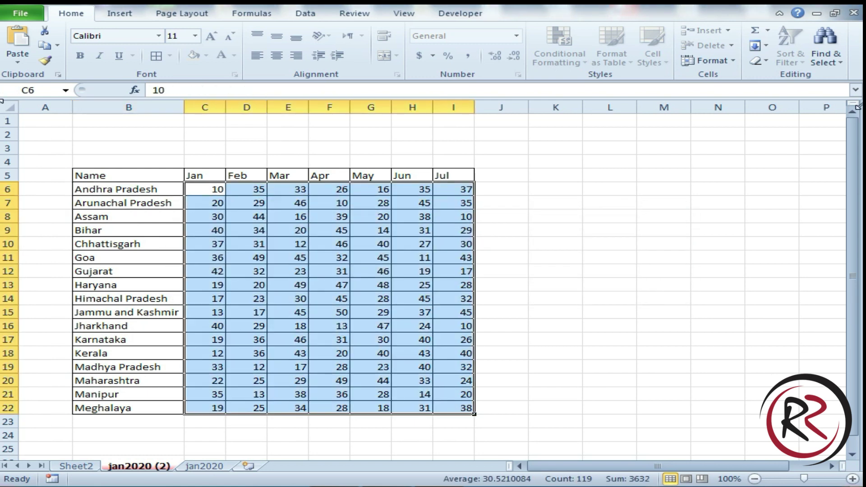
pyautogui.press('Delete')
pyautogui.press('Right')
pyautogui.press('Right')
pyautogui.press('Right')
pyautogui.press('Right')
pyautogui.press('Right')
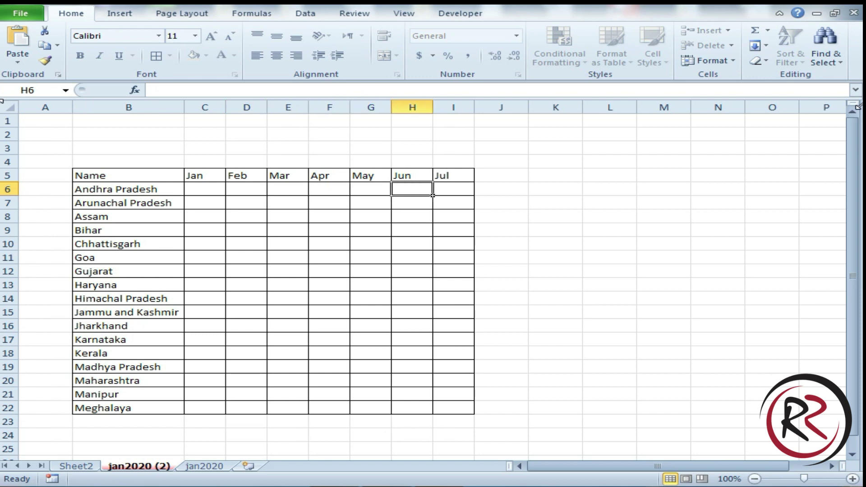
pyautogui.press('Right')
pyautogui.press('Right')
pyautogui.press('Delete')
pyautogui.press('Return')
# Undo to restore the cleared figures, reselect C6:I22, and try editing a locked cell above.
pyautogui.hotkey('ctrl', 'z')
pyautogui.press('Down')
pyautogui.press('Up')
pyautogui.press('Up')
pyautogui.press('Down')
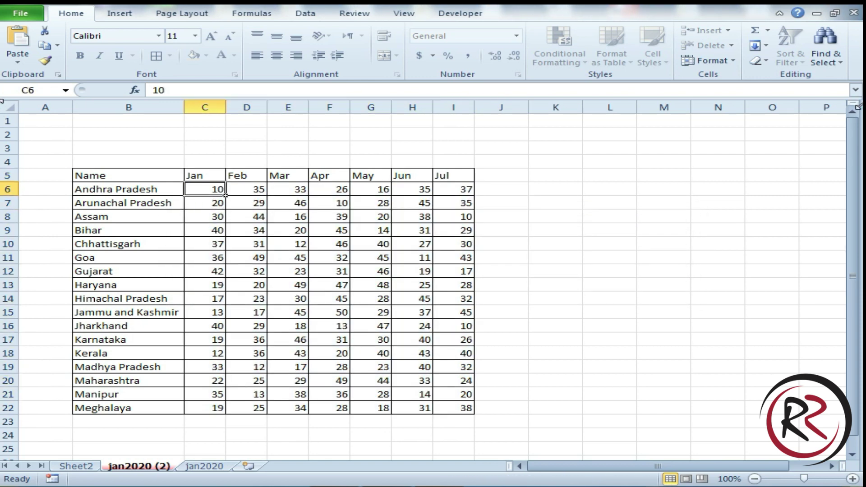
pyautogui.hotkey('ctrl', 'shift', 'Right')
pyautogui.hotkey('ctrl', 'shift', 'Down')
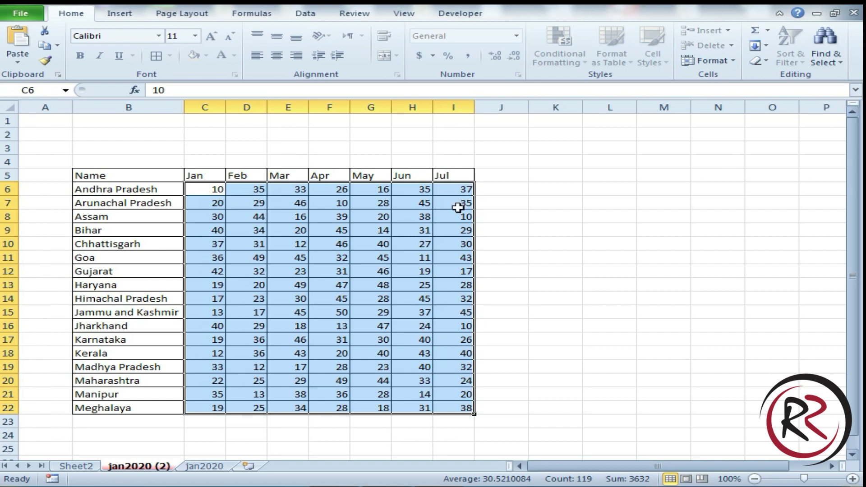
pyautogui.doubleClick(369, 150)
# Dismiss the read-only warning and unprotect the jan2020 (2) sheet with its password.
pyautogui.click(436, 284)
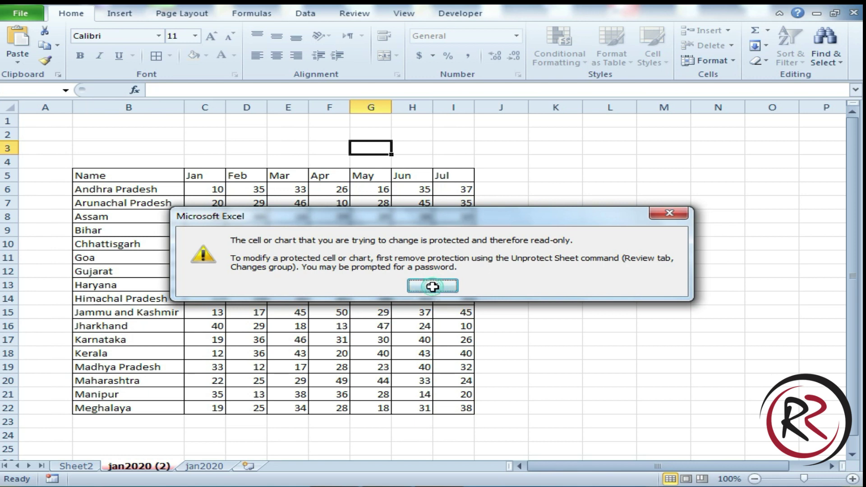
pyautogui.click(377, 229)
pyautogui.click(710, 60)
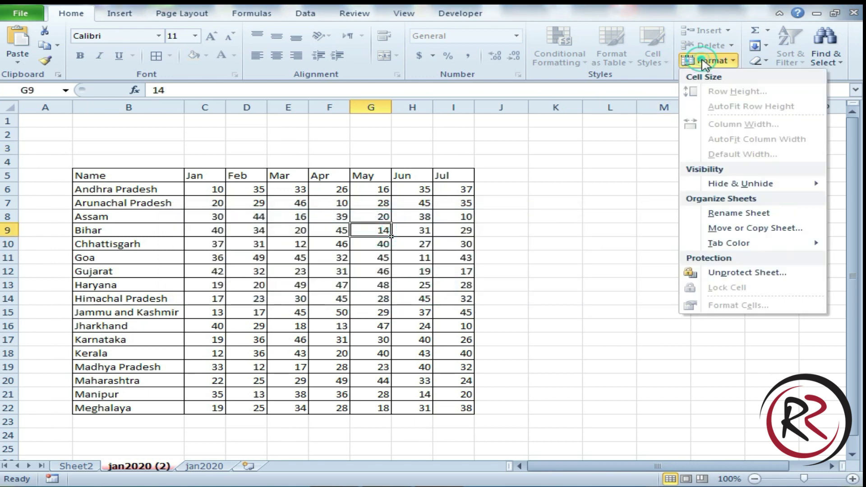
pyautogui.click(732, 271)
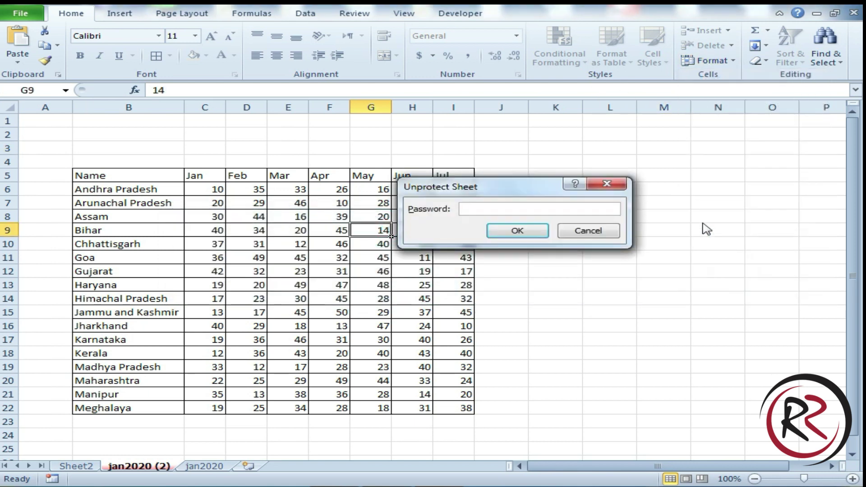
pyautogui.press('Return')
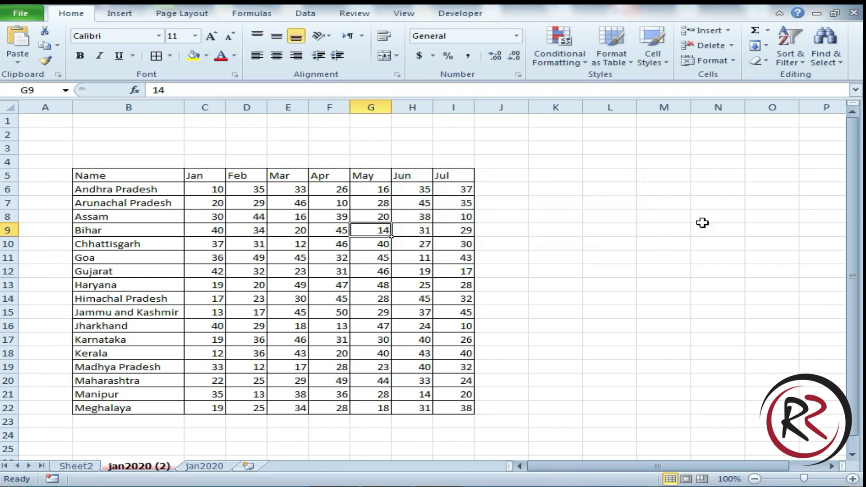
# Enter ASD in cell H4.
pyautogui.click(400, 161)
pyautogui.write('ASD')
pyautogui.click(489, 171)
pyautogui.click(516, 247)
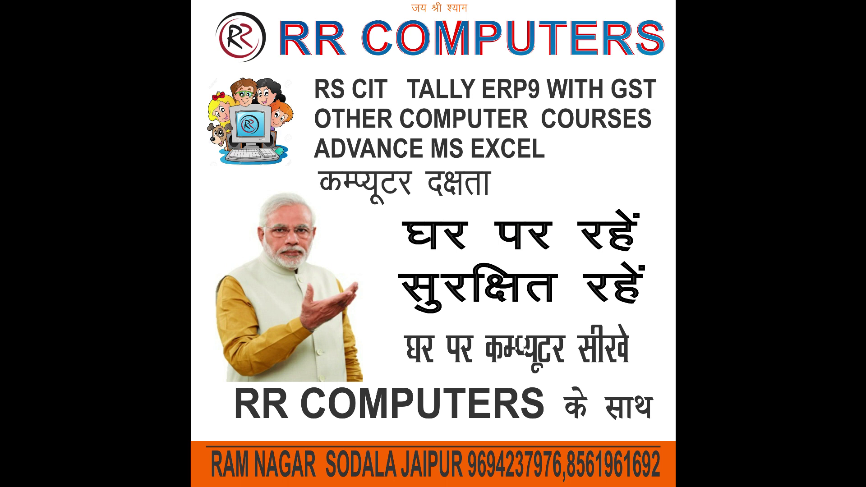